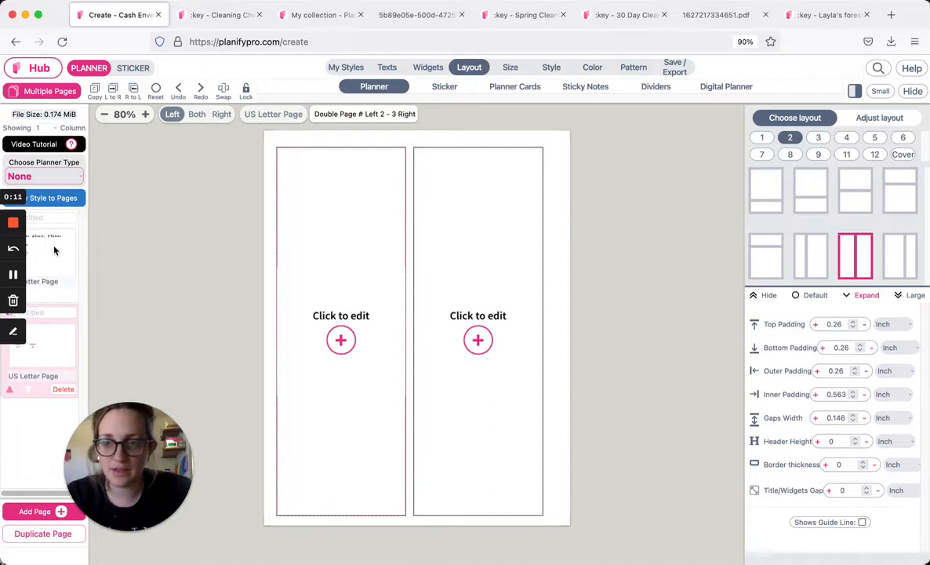
# Step: On the second page, clear both sections of the two-column layout and remove the right column
pyautogui.click(47, 261)
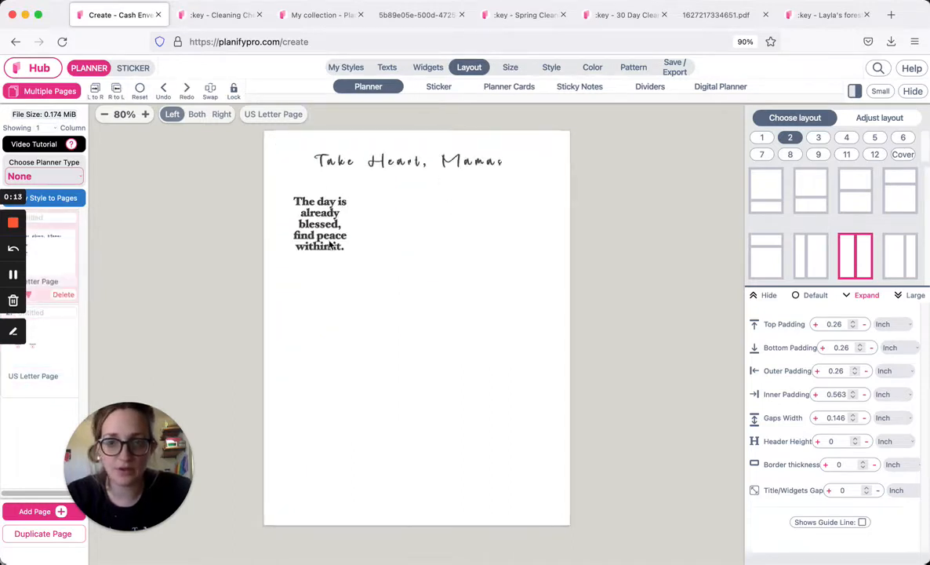
pyautogui.click(36, 364)
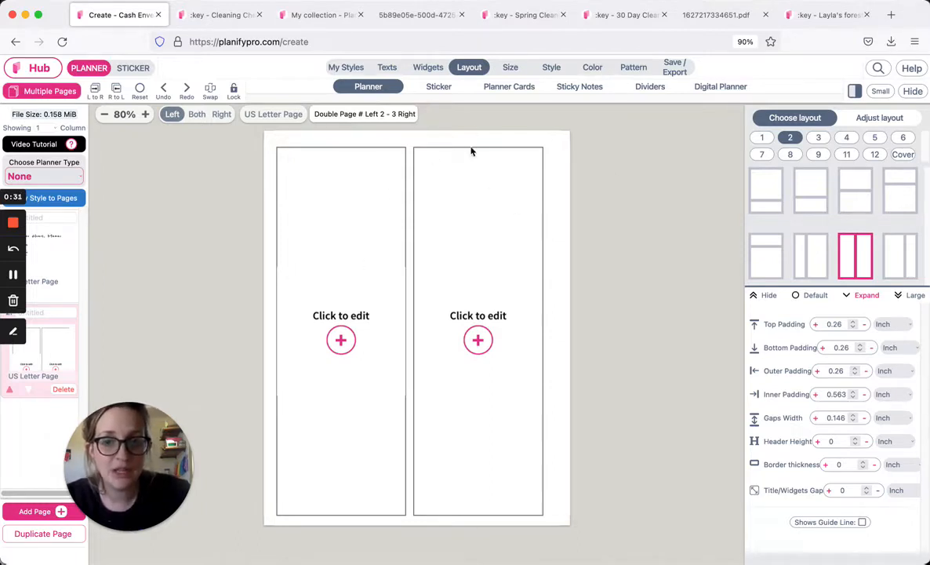
pyautogui.click(912, 119)
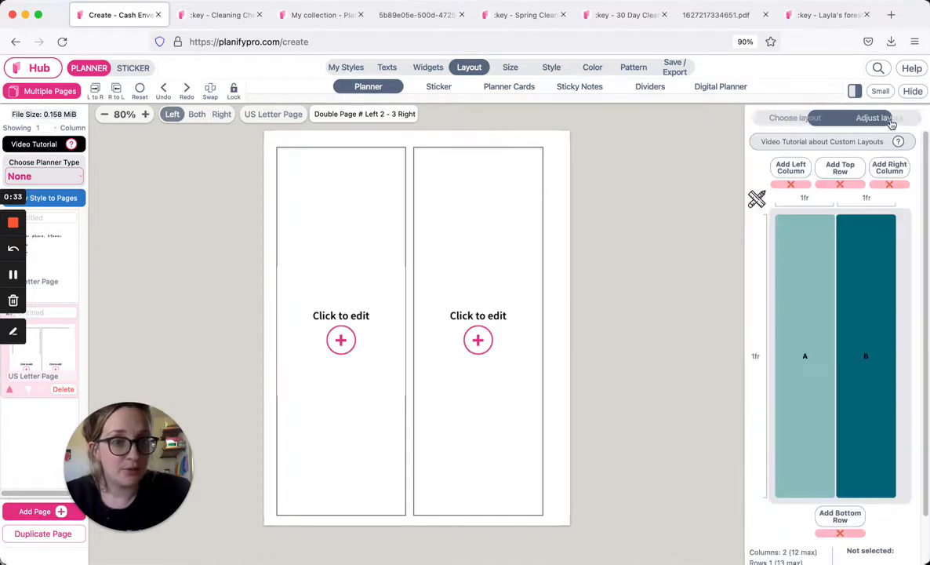
pyautogui.click(807, 357)
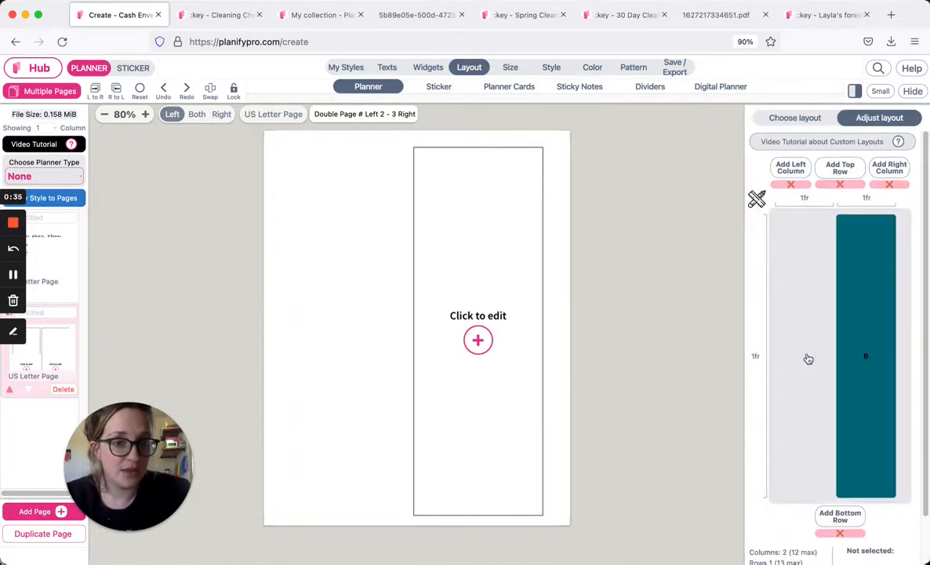
pyautogui.click(876, 368)
pyautogui.click(867, 359)
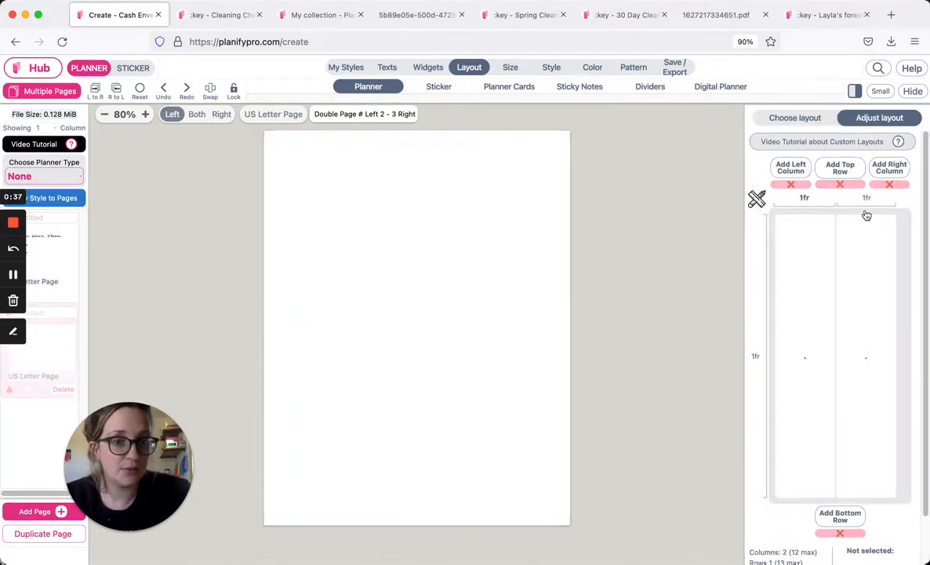
pyautogui.click(901, 186)
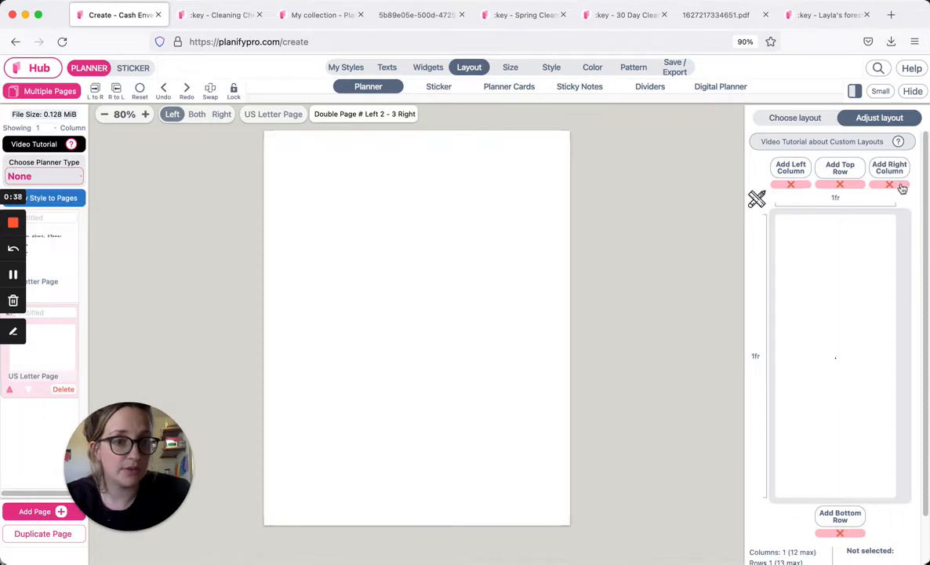
# Step: Apply the Cover layout with a single box in the upper half to the second page
pyautogui.click(801, 119)
pyautogui.click(901, 154)
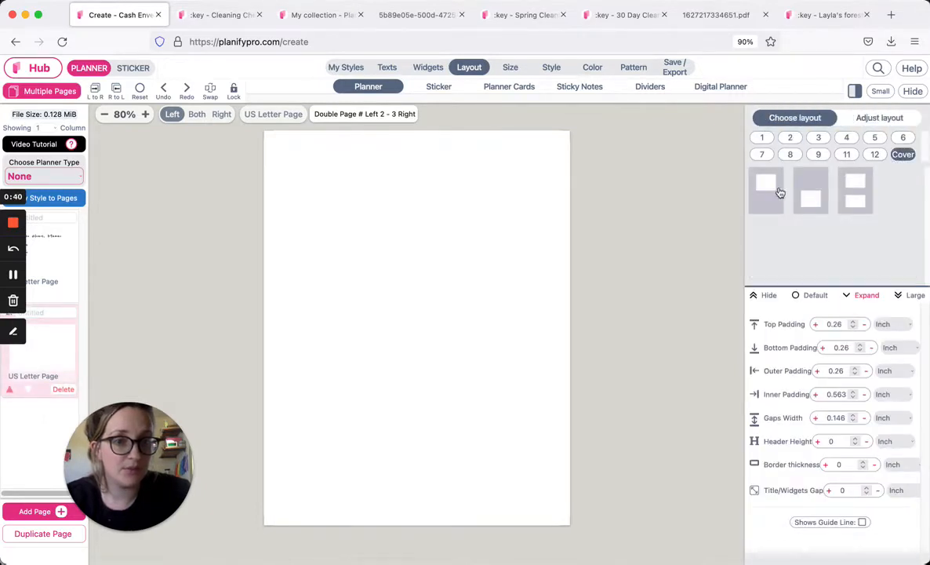
pyautogui.click(773, 194)
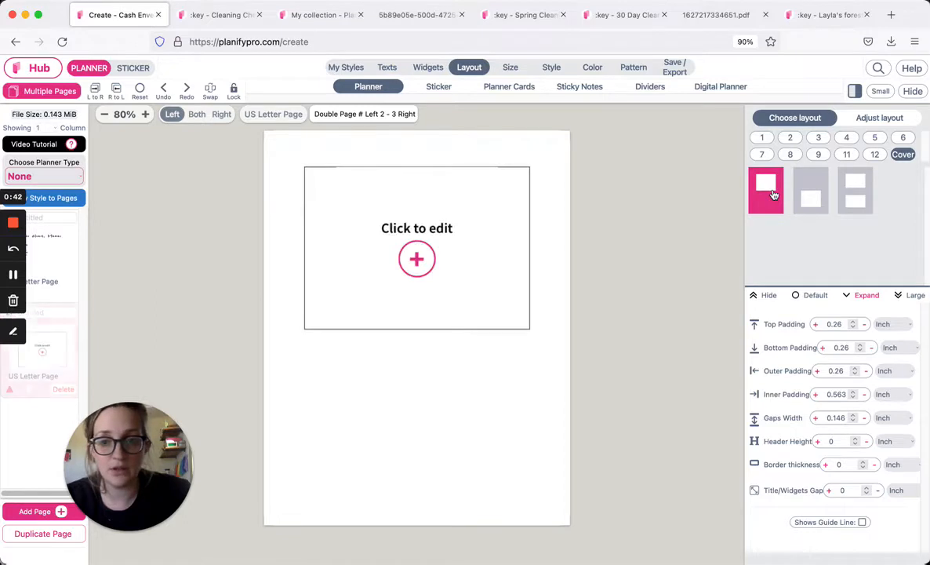
pyautogui.click(465, 319)
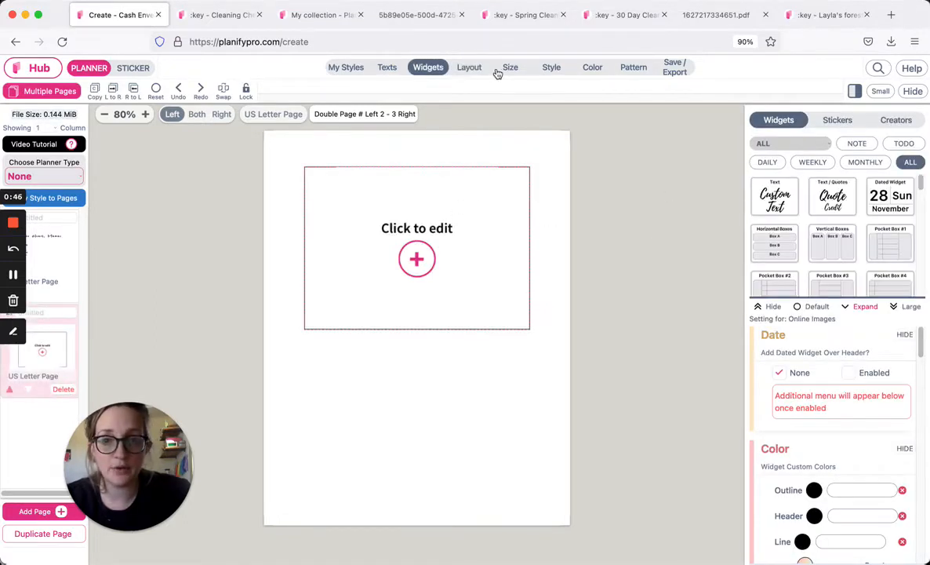
pyautogui.click(469, 68)
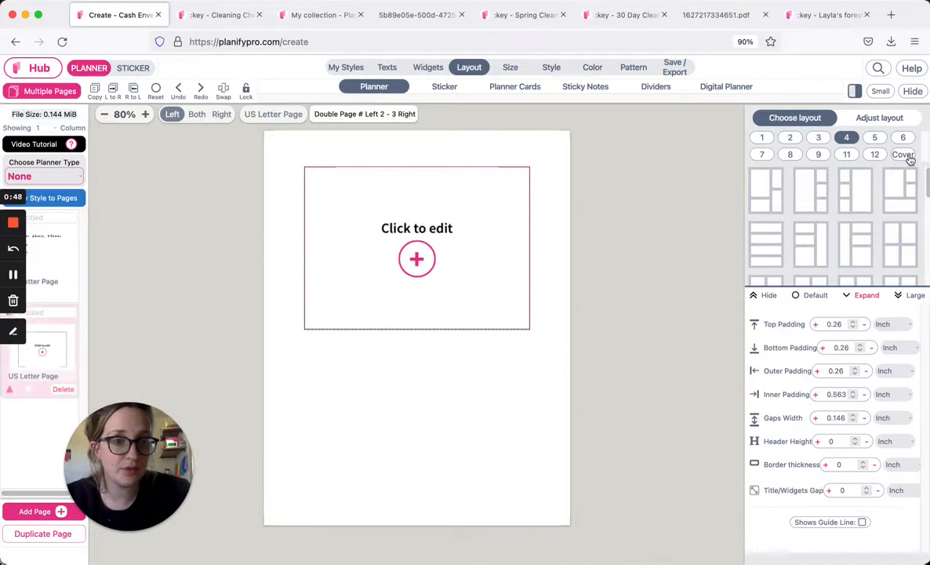
pyautogui.click(903, 155)
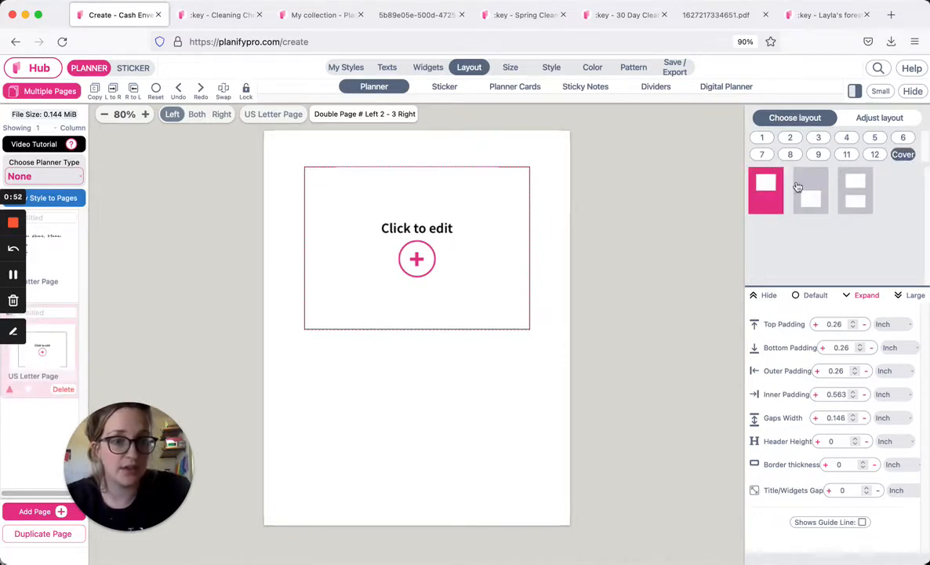
# Step: Clear the cover box, add a top row to the layout grid, and place a section in the wide cell of the first row
pyautogui.click(880, 120)
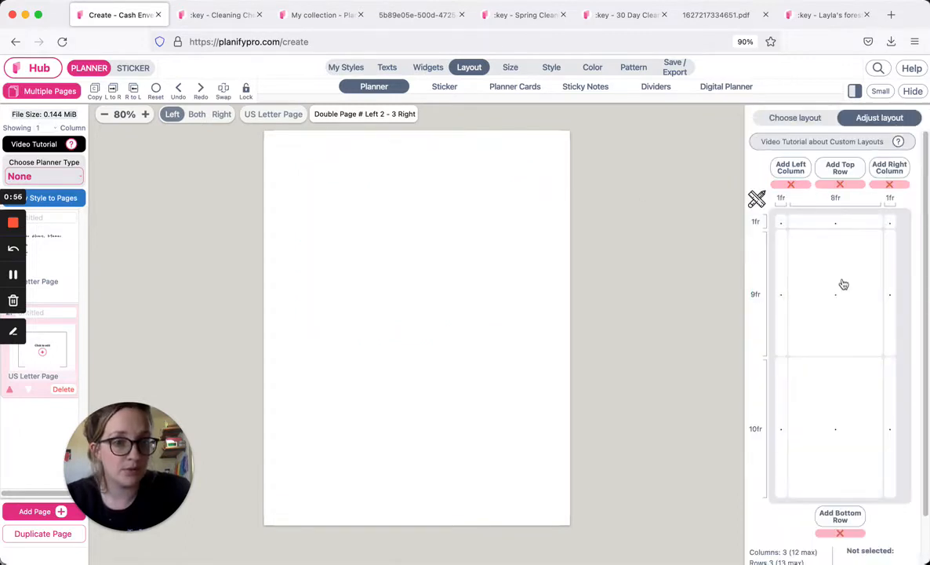
pyautogui.click(840, 168)
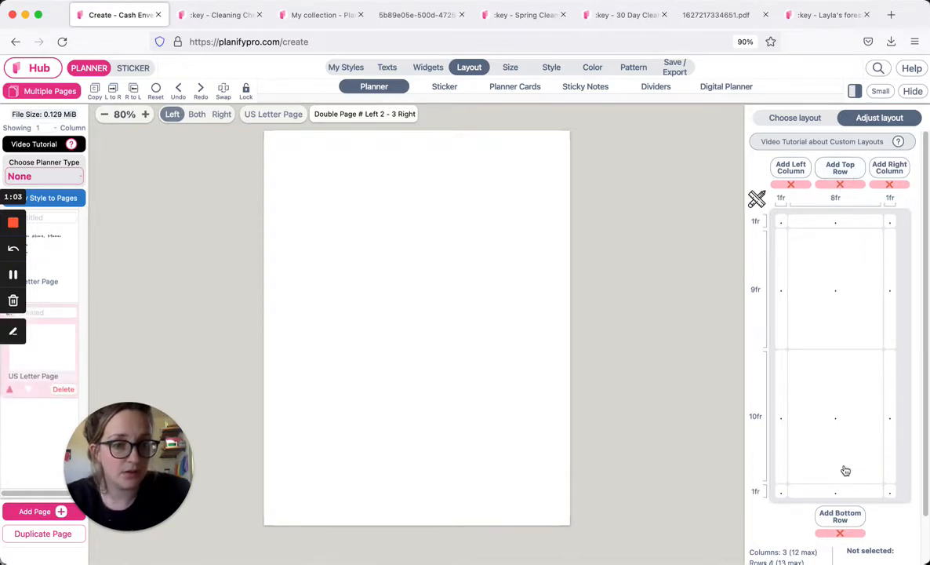
pyautogui.click(833, 243)
pyautogui.click(819, 225)
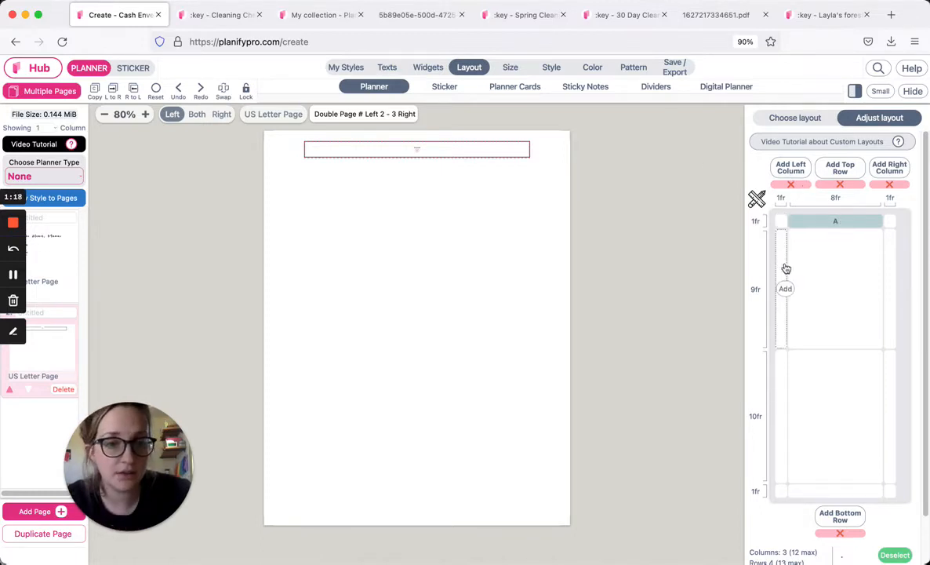
pyautogui.scroll(-1, 865, 321)
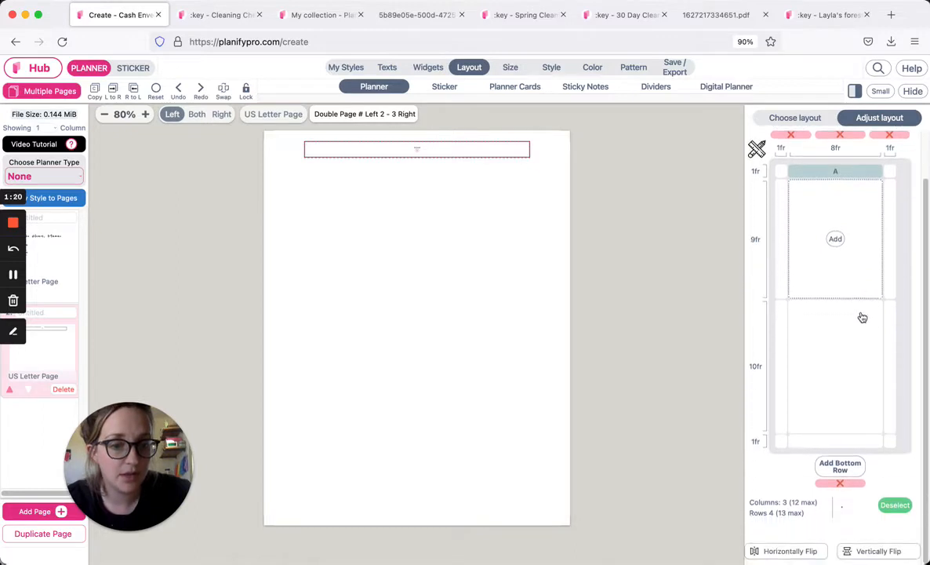
pyautogui.scroll(1, 820, 410)
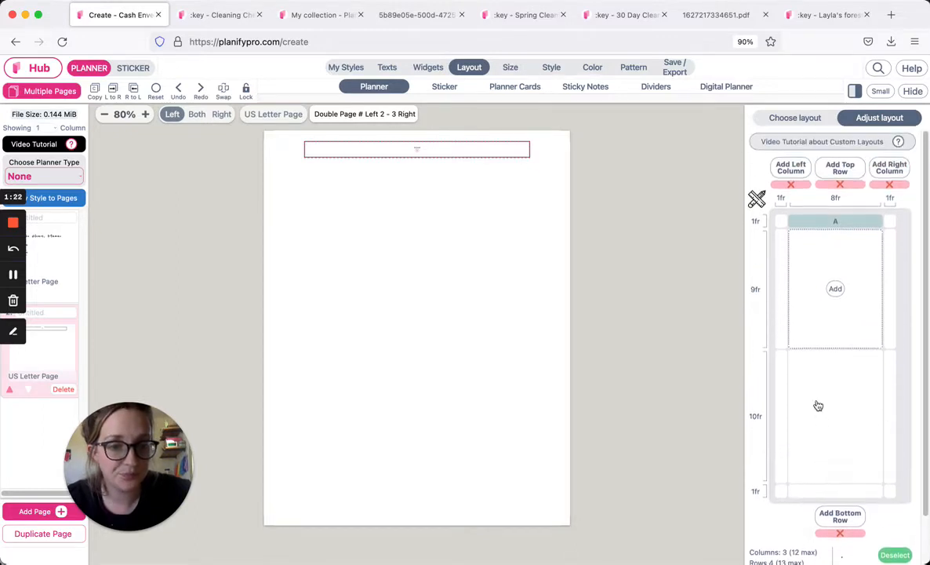
pyautogui.click(789, 121)
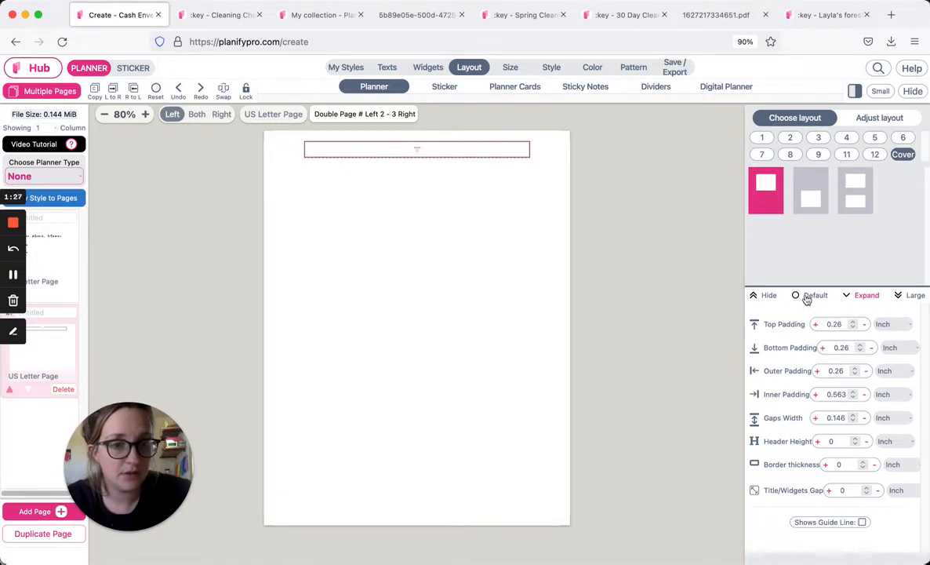
pyautogui.scroll(-2, 807, 298)
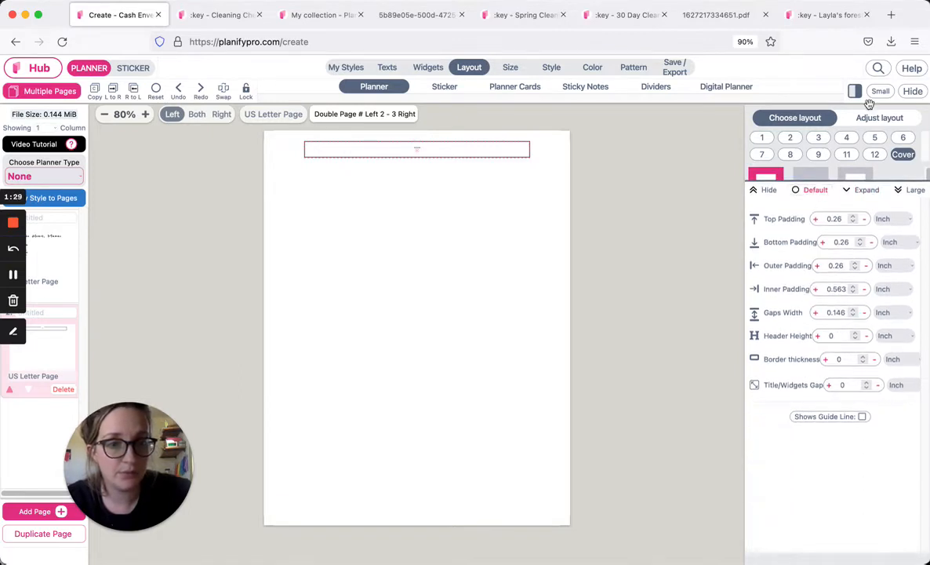
pyautogui.click(488, 203)
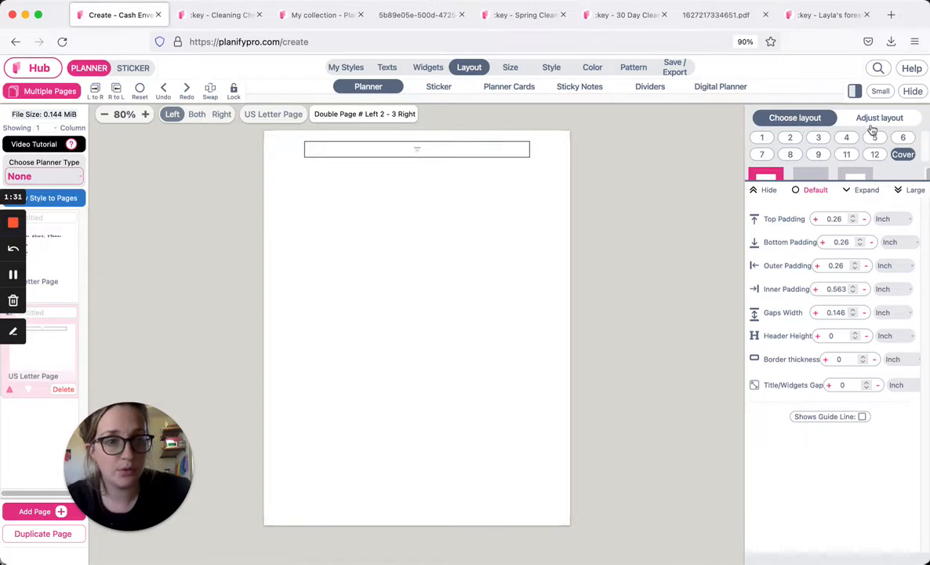
# Step: Remove the extra columns and rows from the layout grid, leaving one column and one row
pyautogui.click(808, 119)
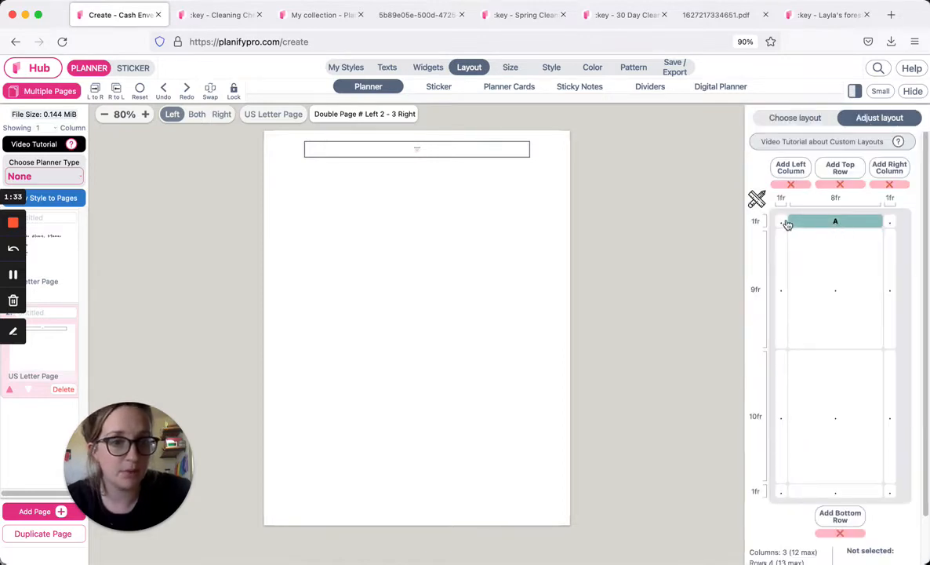
pyautogui.click(791, 185)
pyautogui.click(791, 186)
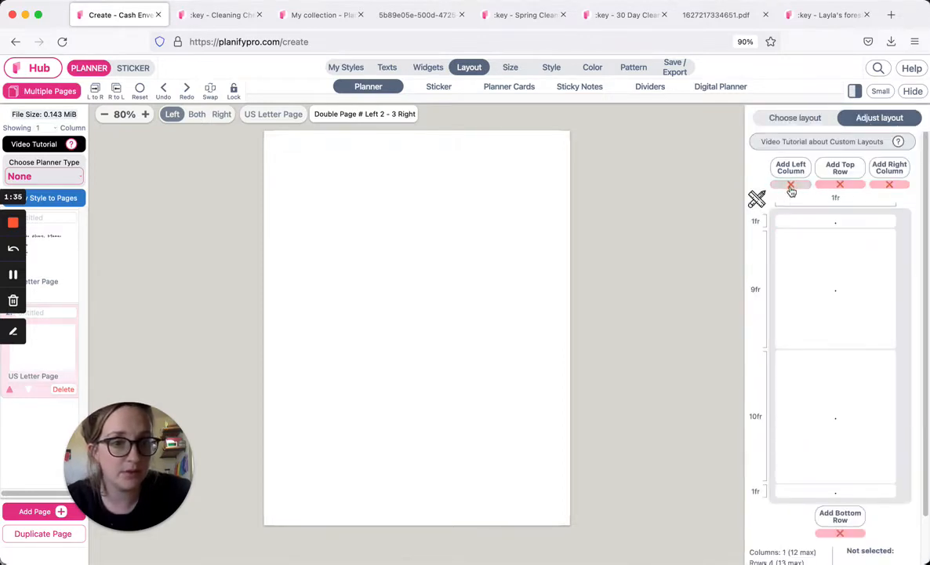
pyautogui.click(841, 186)
pyautogui.click(840, 186)
pyautogui.click(841, 186)
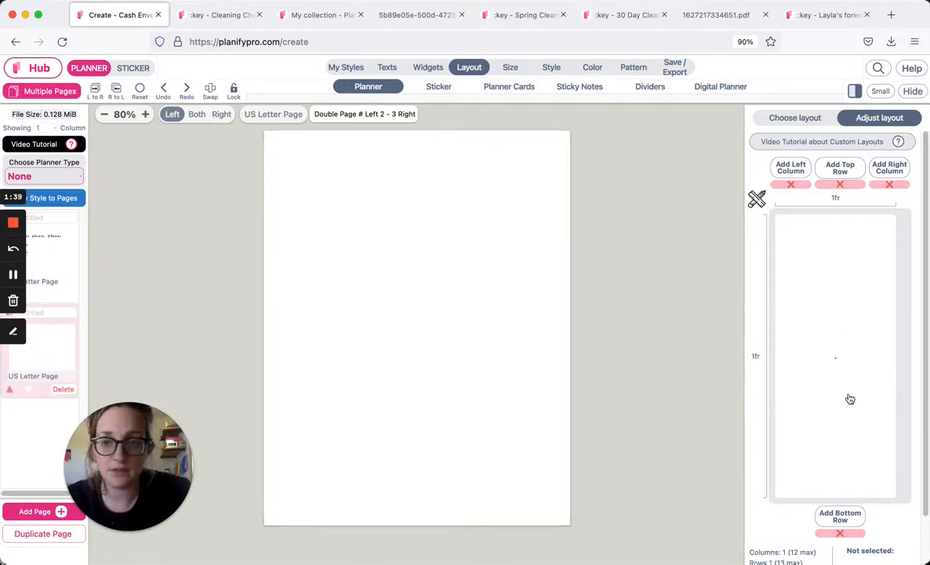
# Step: Add a second row to the layout grid and place a section in the upper cell
pyautogui.click(849, 398)
pyautogui.click(839, 167)
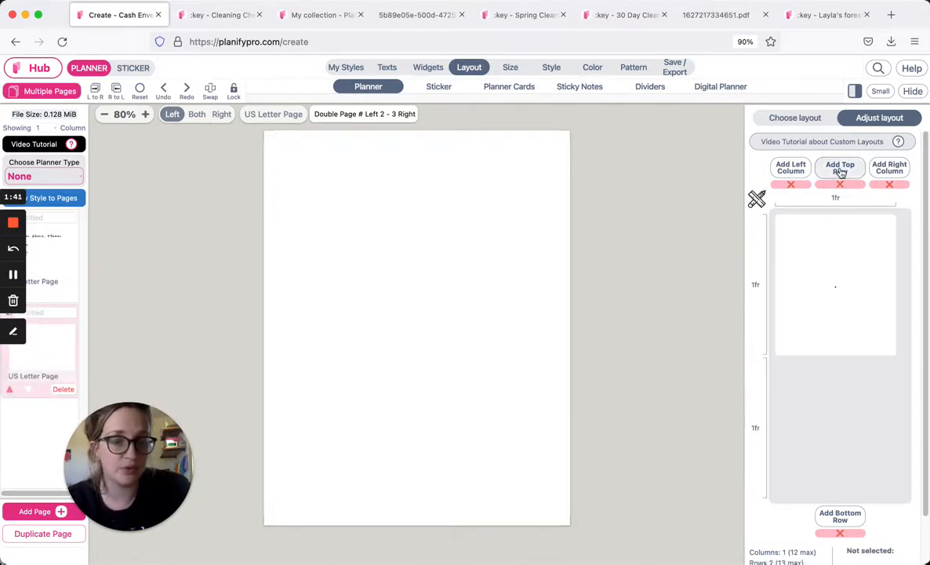
pyautogui.click(837, 335)
pyautogui.click(835, 285)
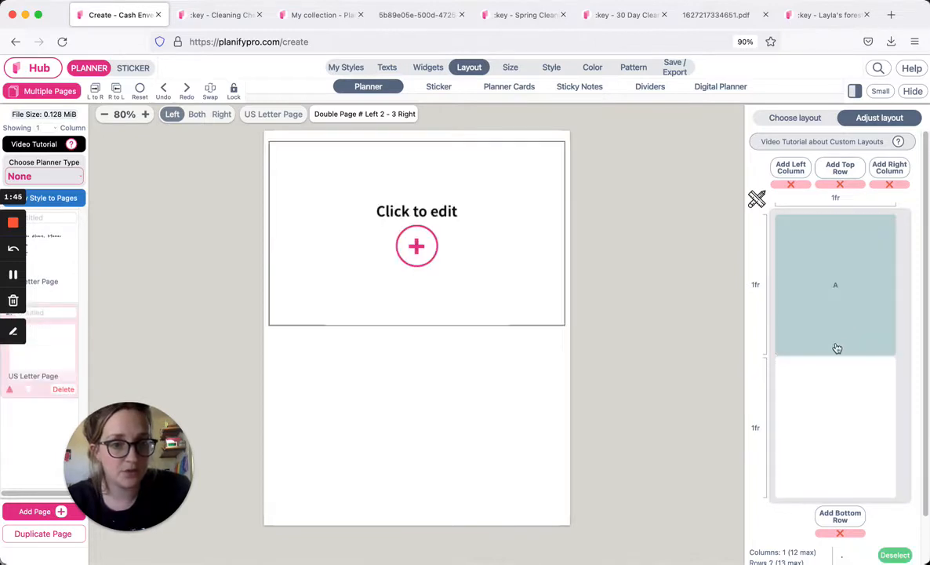
# Step: Try extending the upper section down over the second row, and undo the extension
pyautogui.click(837, 340)
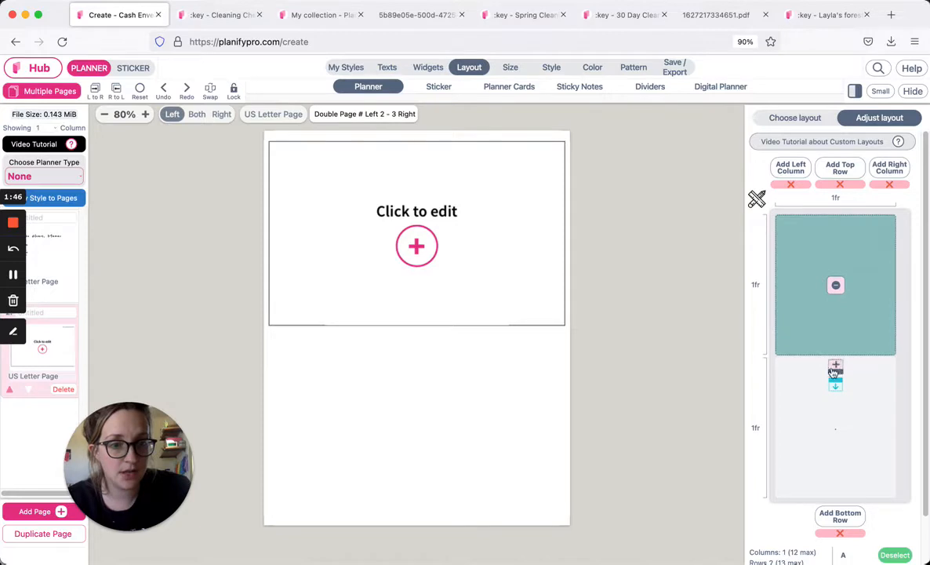
pyautogui.click(836, 382)
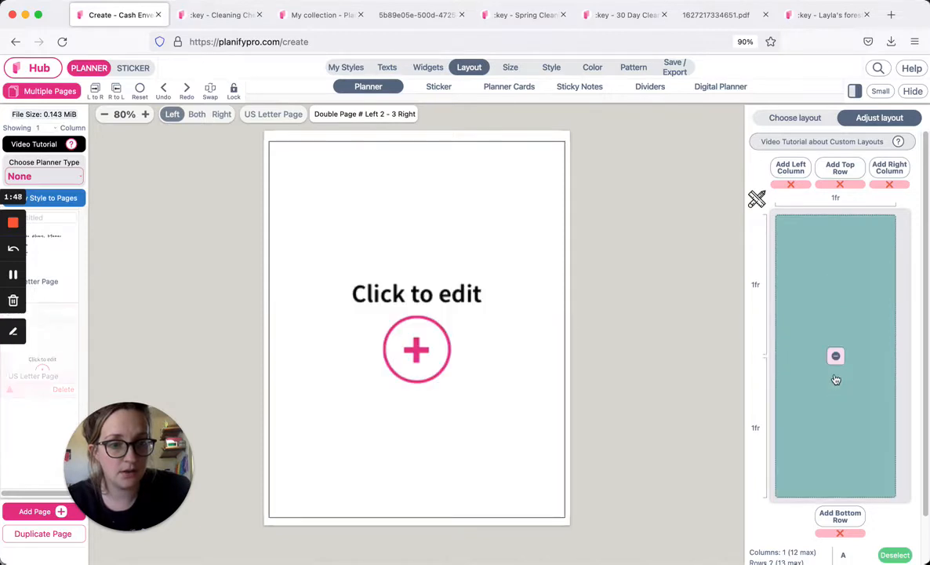
pyautogui.click(164, 91)
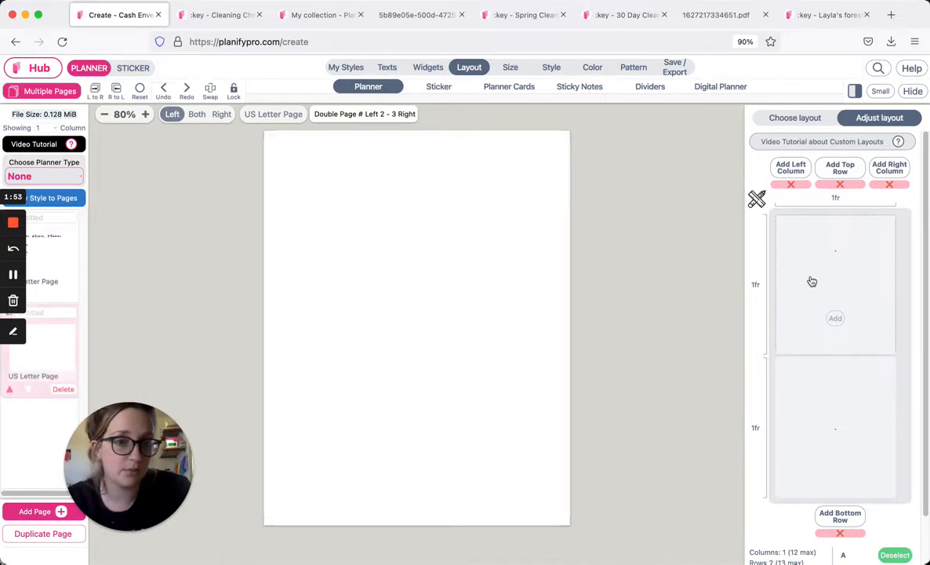
# Step: Place a section in the upper cell and insert two more rows below it, making a four-row layout
pyautogui.click(836, 285)
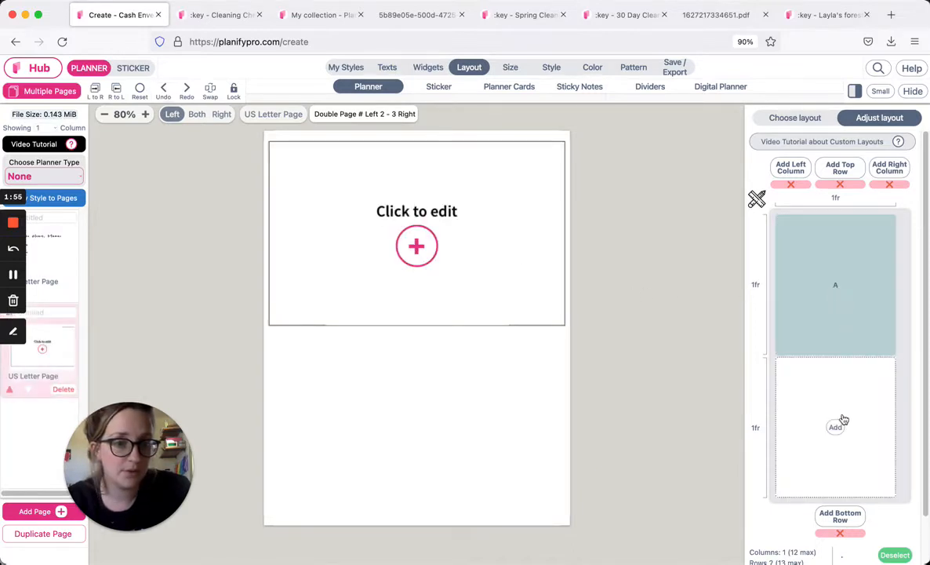
pyautogui.click(841, 355)
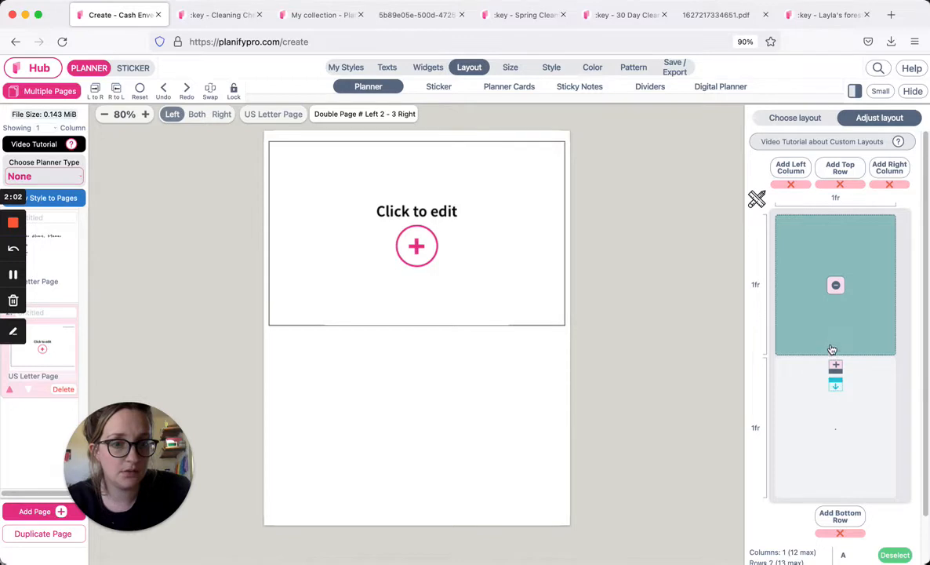
pyautogui.click(835, 366)
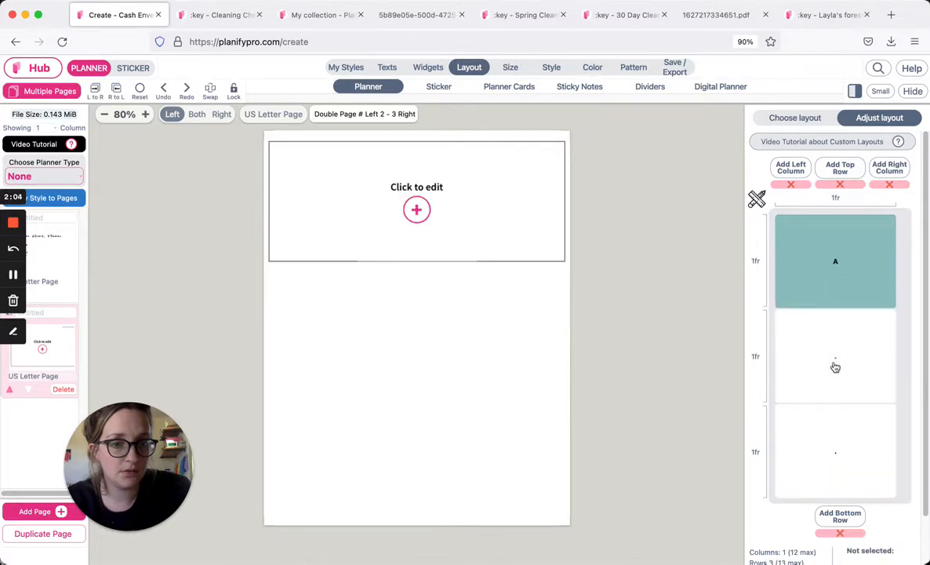
pyautogui.click(832, 300)
pyautogui.click(832, 324)
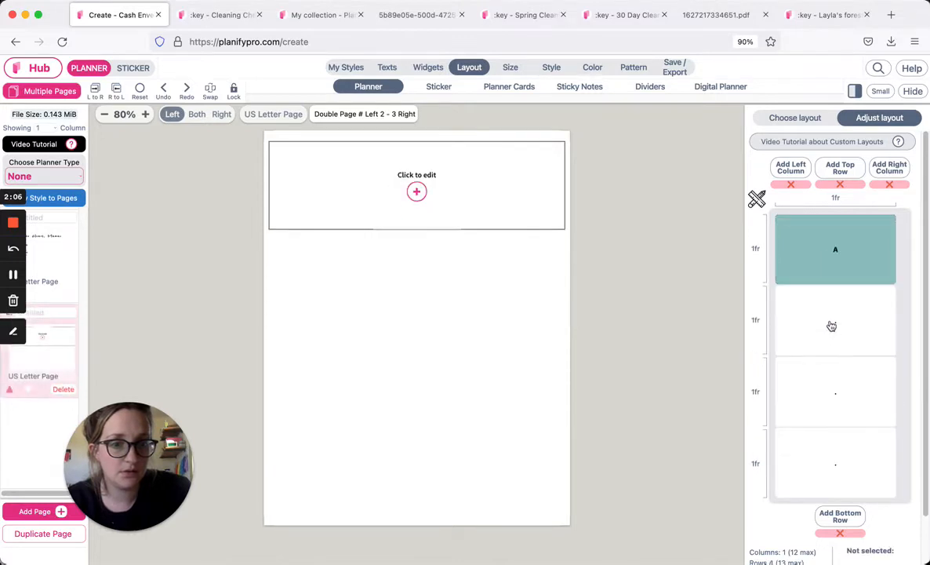
pyautogui.click(831, 325)
pyautogui.click(833, 391)
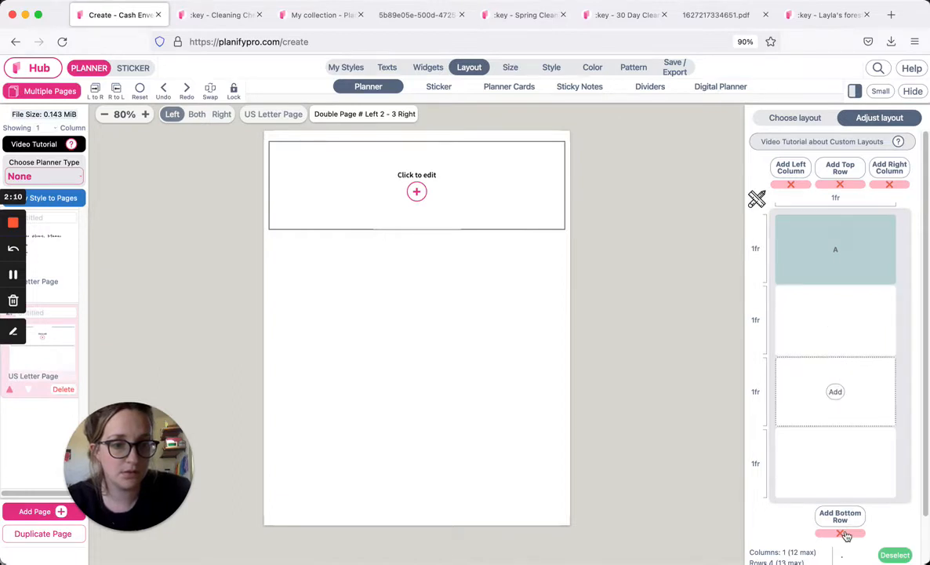
# Step: Add a custom text widget to the page's top section and replace its text with "Take Heart, Mamas"
pyautogui.click(490, 217)
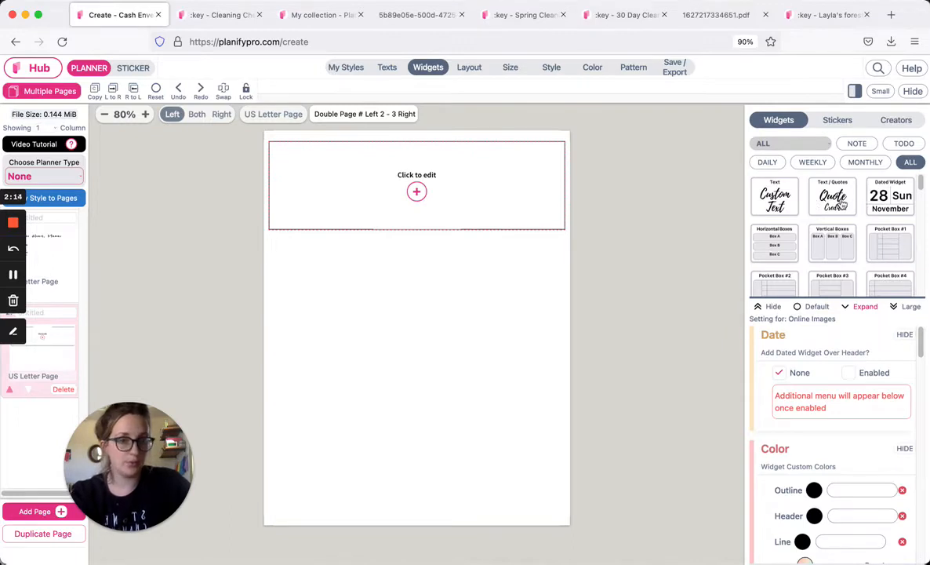
pyautogui.click(774, 192)
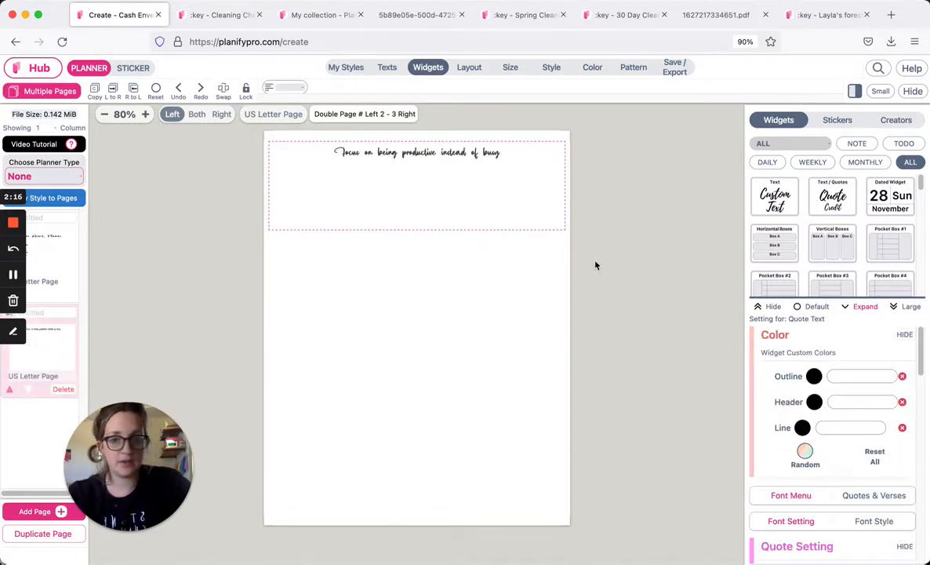
pyautogui.scroll(-3, 850, 431)
pyautogui.click(847, 475)
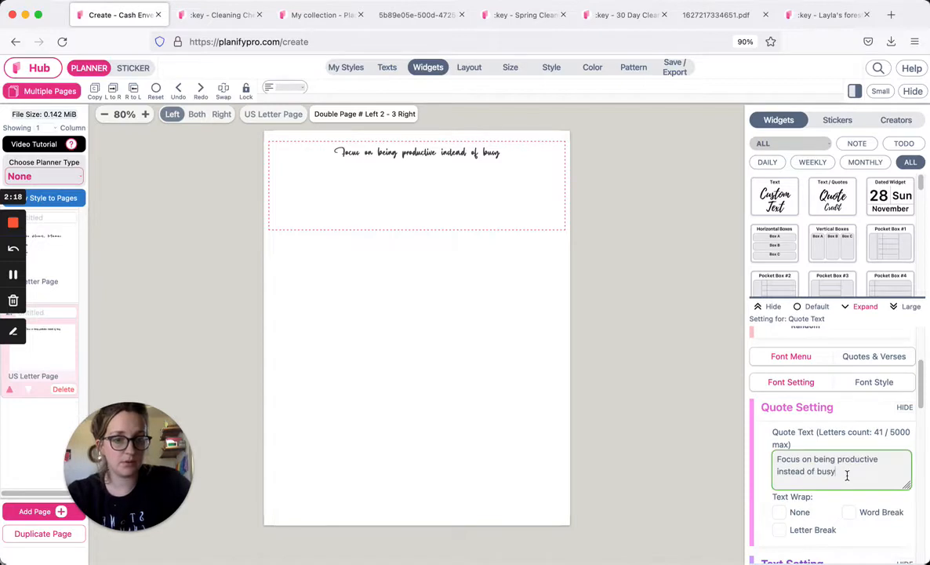
pyautogui.press('super+a')
pyautogui.write('Take Heart, ')
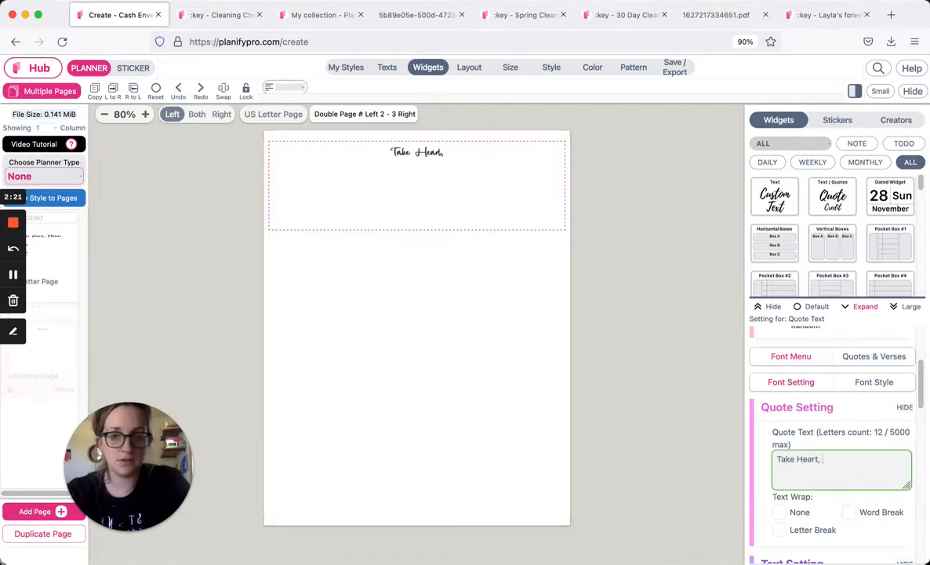
pyautogui.write('Mamas')
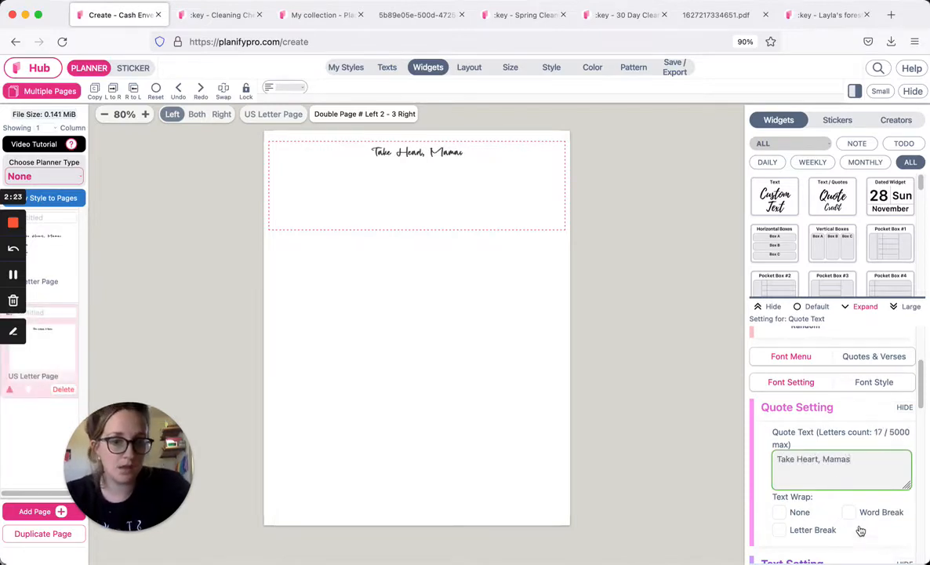
# Step: Increase the text size of the "Take Heart, Mamas" title
pyautogui.scroll(-1, 859, 529)
pyautogui.scroll(-6, 804, 418)
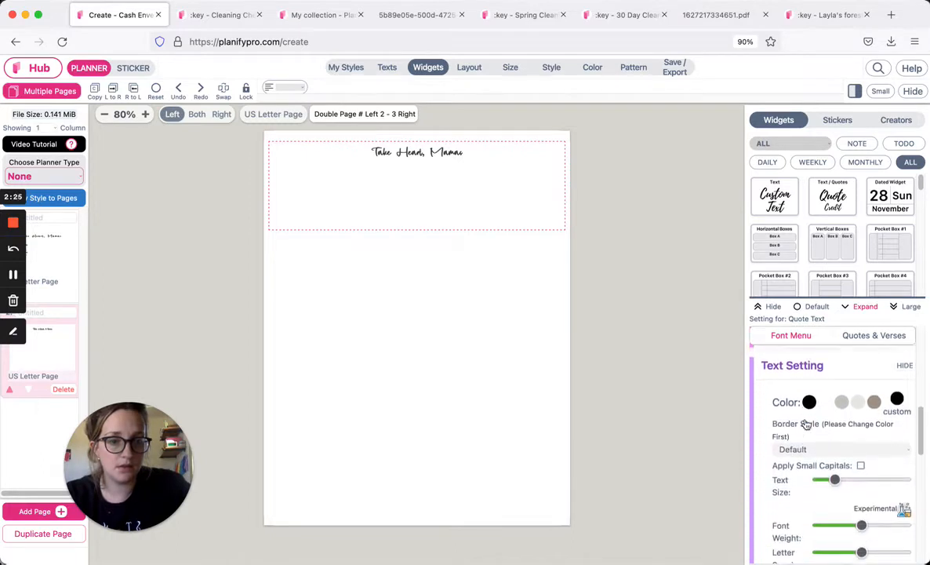
pyautogui.moveTo(834, 393); pyautogui.dragTo(849, 396)
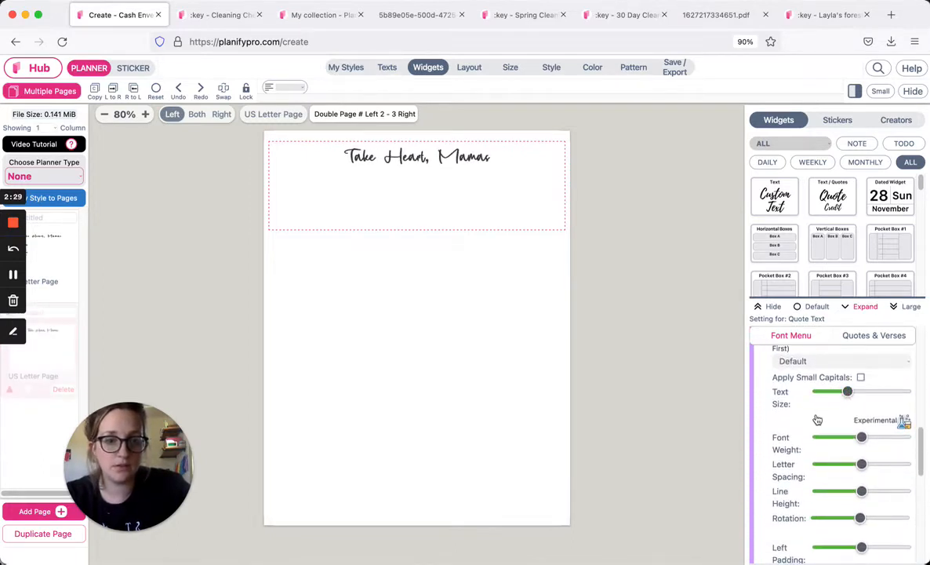
# Step: Look through the title widget's remaining text, wrap and rotate settings and its font style options
pyautogui.scroll(3, 814, 420)
pyautogui.scroll(2, 816, 420)
pyautogui.scroll(-12, 816, 420)
pyautogui.scroll(-4, 818, 421)
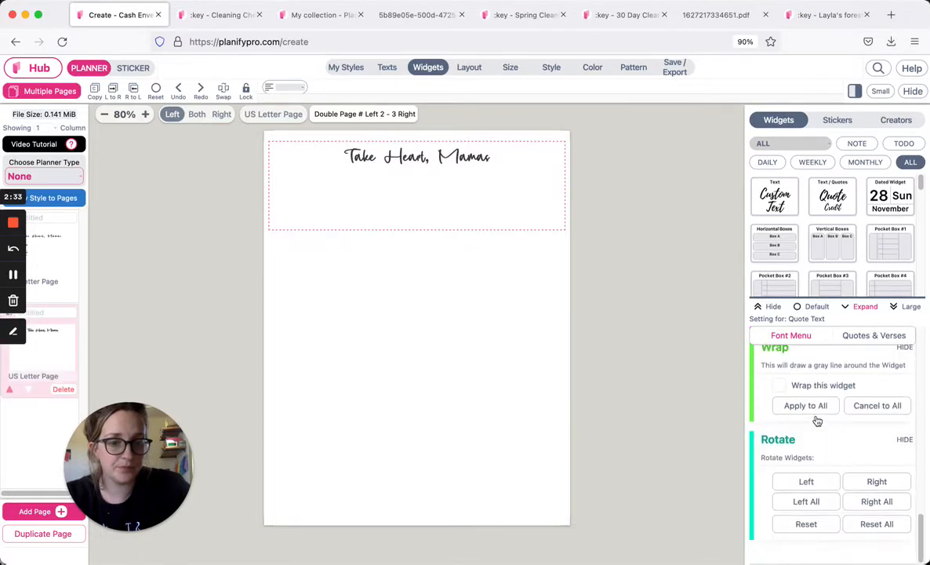
pyautogui.scroll(15, 818, 421)
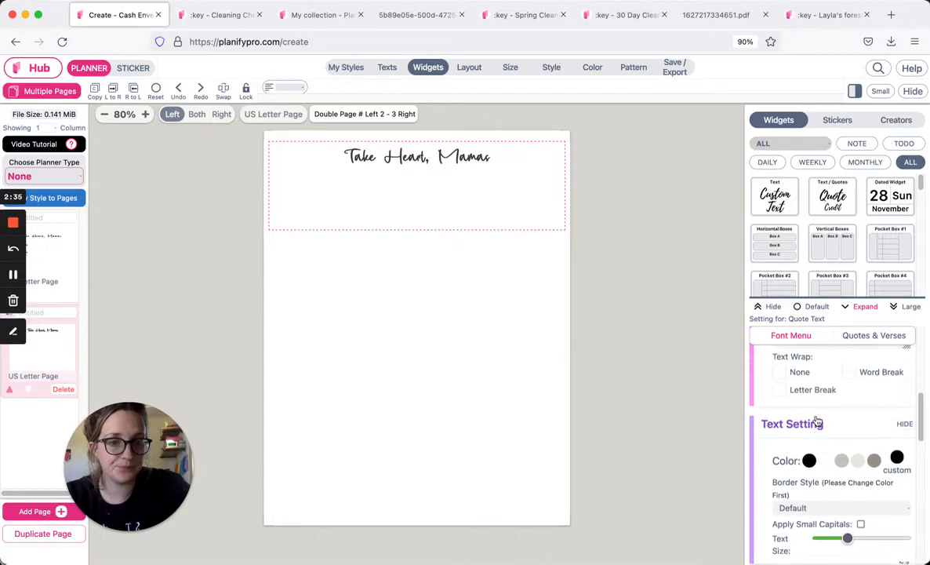
pyautogui.scroll(4, 817, 422)
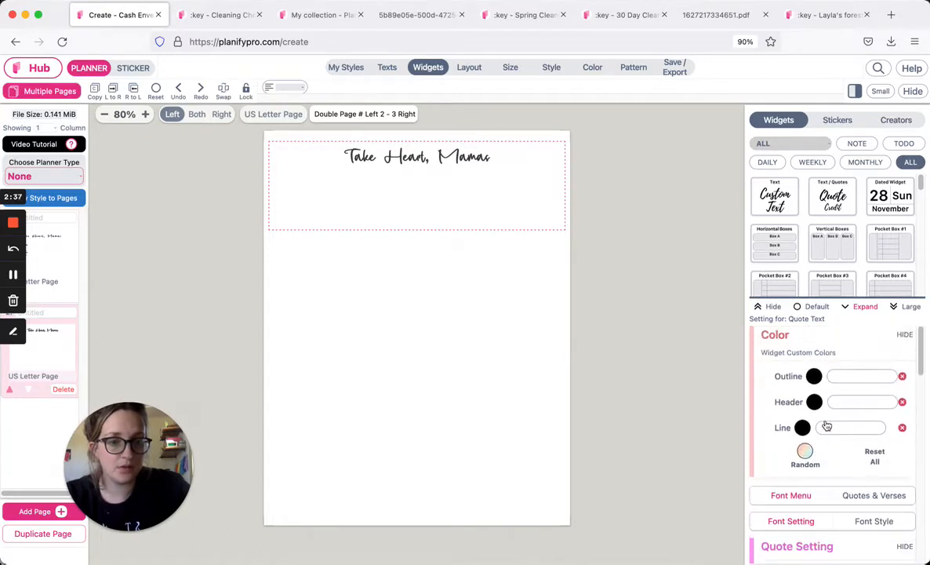
pyautogui.scroll(-1, 820, 424)
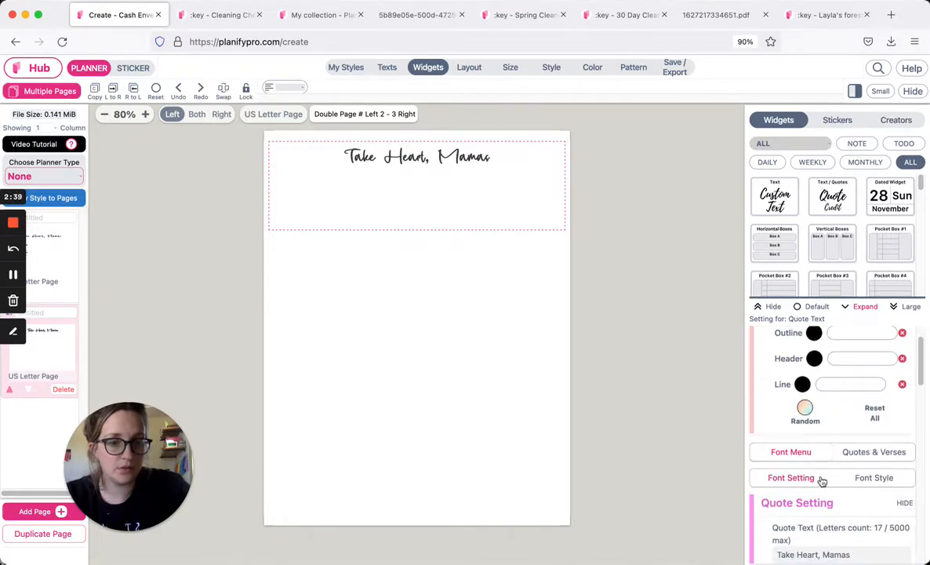
pyautogui.scroll(-1, 820, 479)
pyautogui.click(887, 436)
pyautogui.scroll(-5, 771, 451)
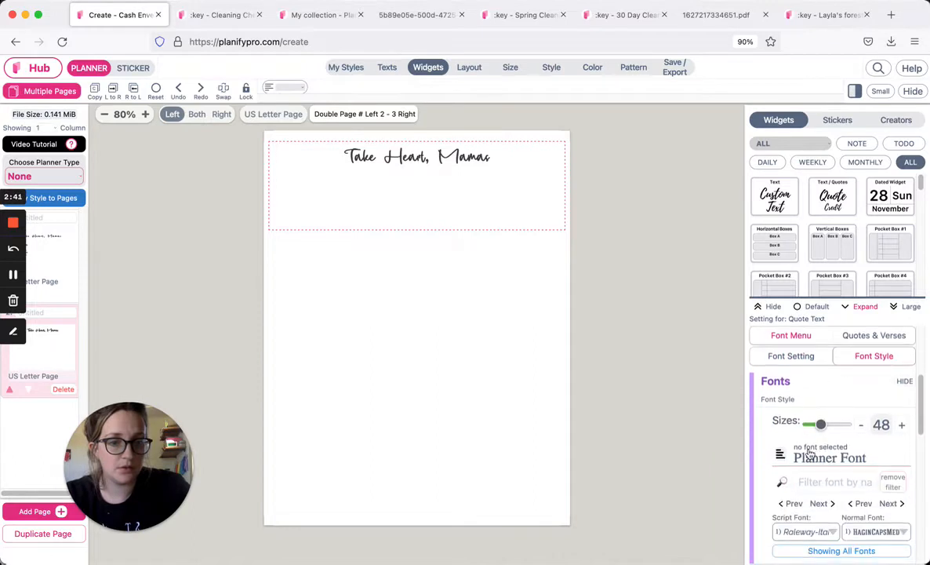
pyautogui.scroll(-5, 773, 452)
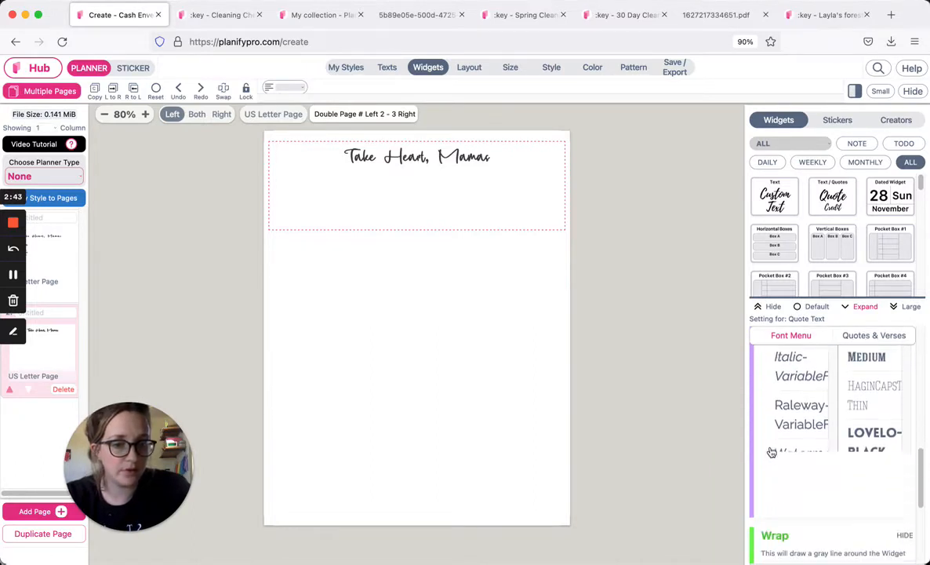
# Step: Examine the script fonts available as the left page's main H1 font
pyautogui.click(387, 68)
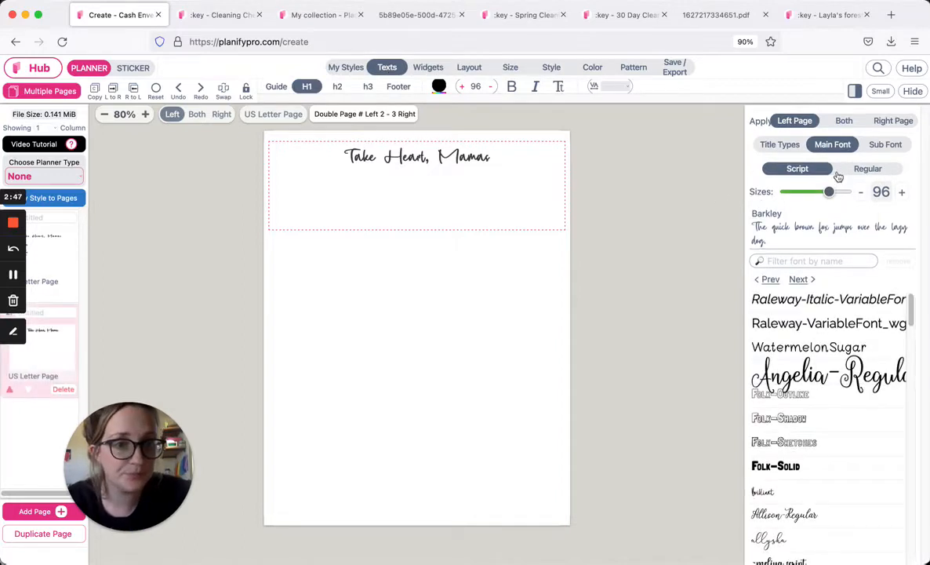
pyautogui.scroll(-4, 823, 376)
pyautogui.scroll(-5, 823, 377)
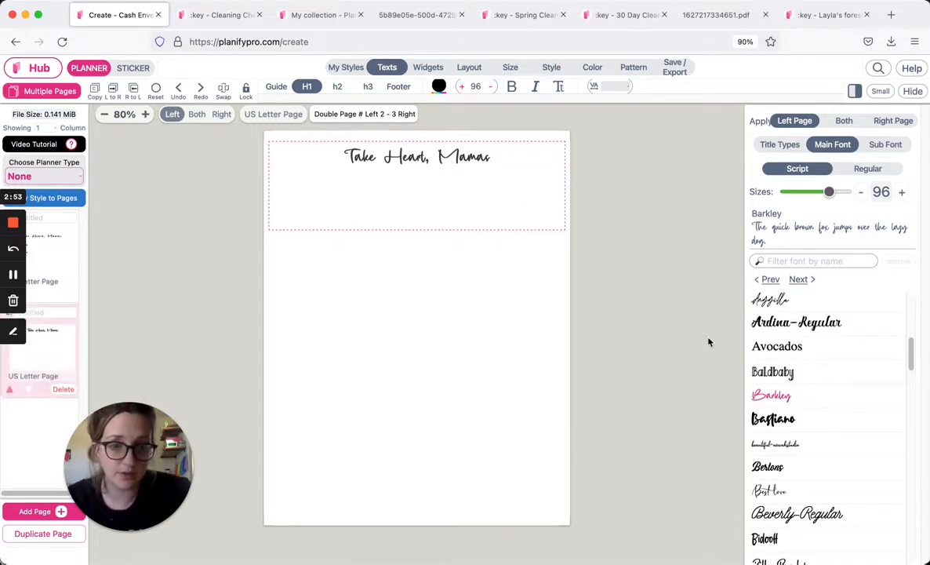
pyautogui.click(799, 423)
pyautogui.click(803, 447)
pyautogui.click(820, 471)
pyautogui.click(805, 350)
pyautogui.click(803, 375)
pyautogui.click(799, 398)
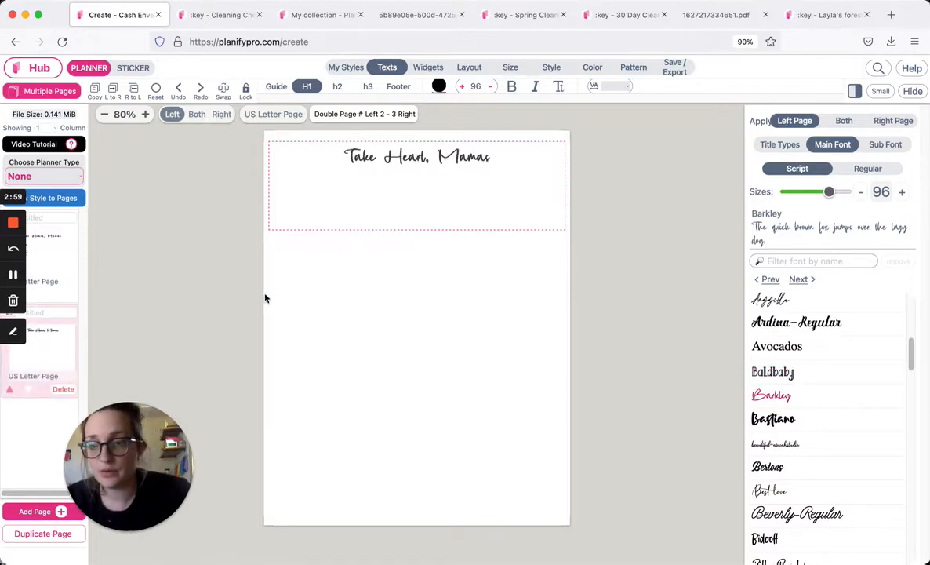
# Step: Switch to sticker editing, add a Text / Quotes sticker and place it below the title in the page's upper-left area
pyautogui.click(133, 69)
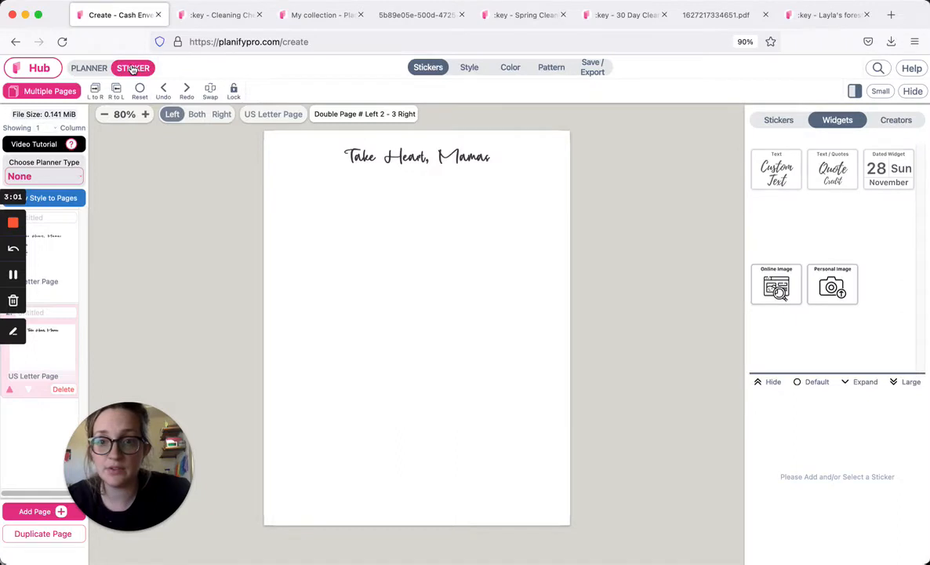
pyautogui.click(832, 169)
pyautogui.click(298, 166)
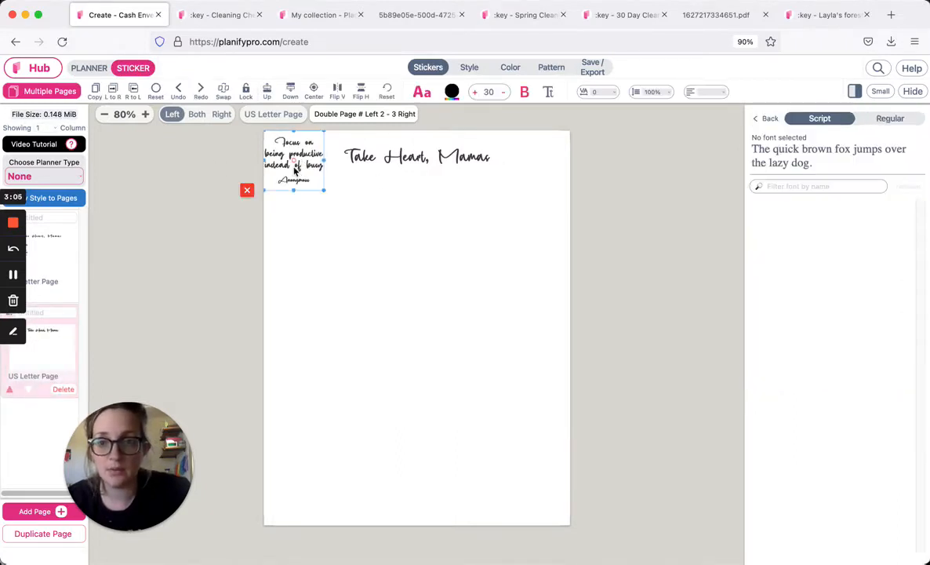
pyautogui.moveTo(327, 264)
pyautogui.mouseDown()
pyautogui.moveTo(363, 266)
pyautogui.moveTo(343, 261)
pyautogui.mouseUp()
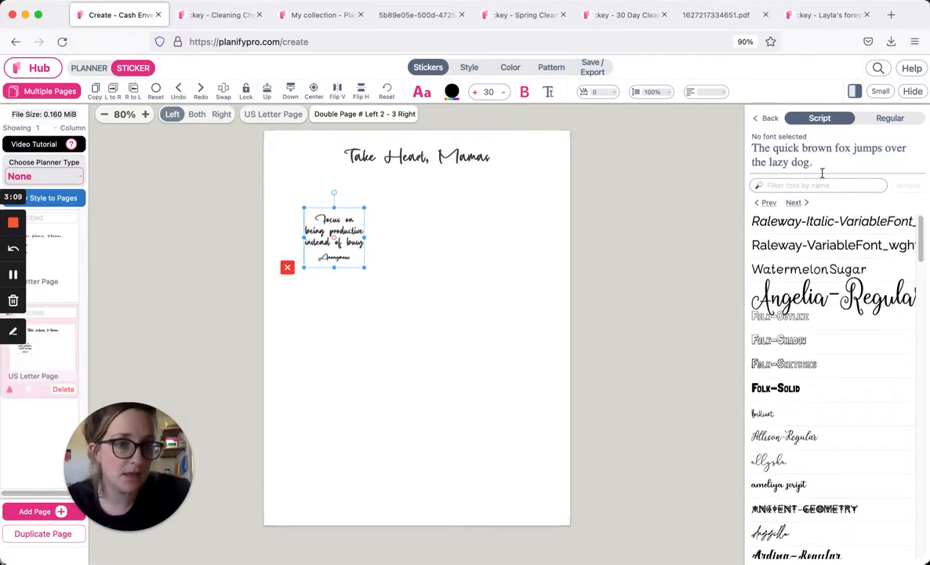
# Step: Look through the quote sticker's settings and its Bible, Movies, Quran and Popular quote collections
pyautogui.click(769, 118)
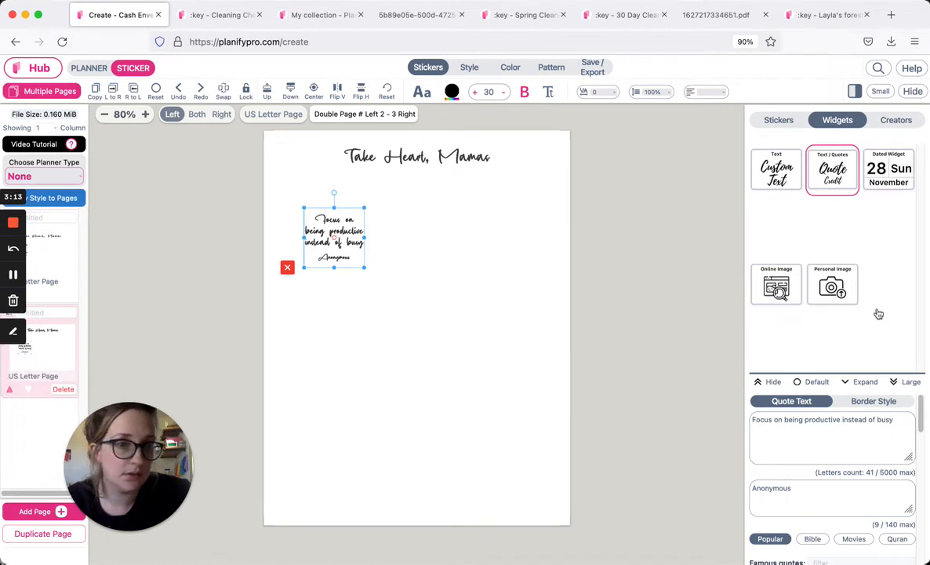
pyautogui.scroll(-3, 800, 392)
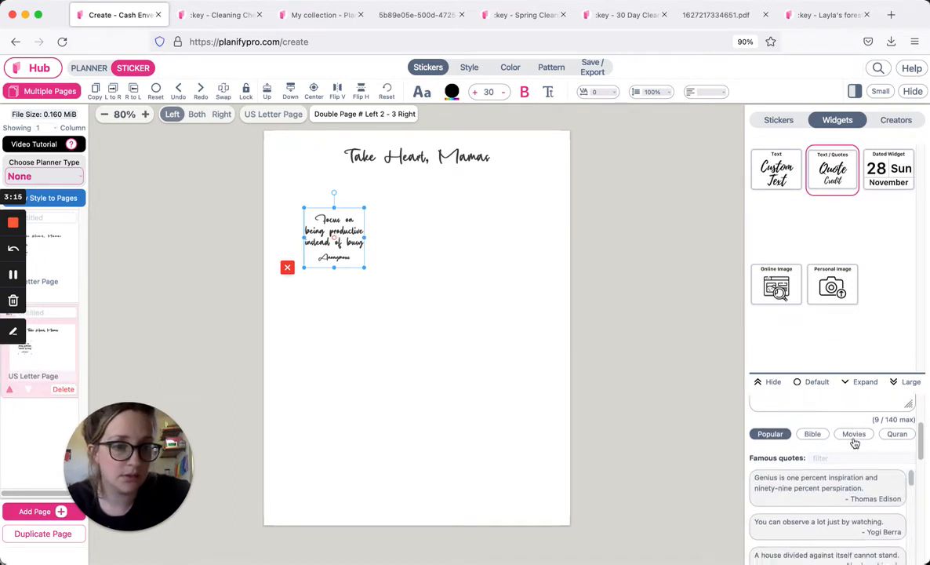
pyautogui.scroll(-5, 847, 436)
pyautogui.scroll(-6, 839, 429)
pyautogui.scroll(7, 845, 471)
pyautogui.scroll(8, 831, 470)
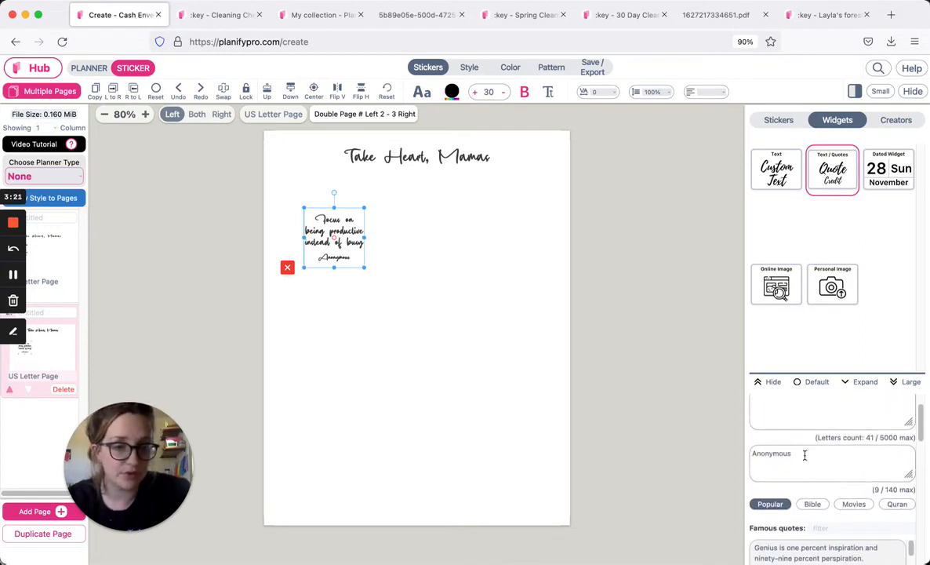
pyautogui.scroll(-1, 856, 480)
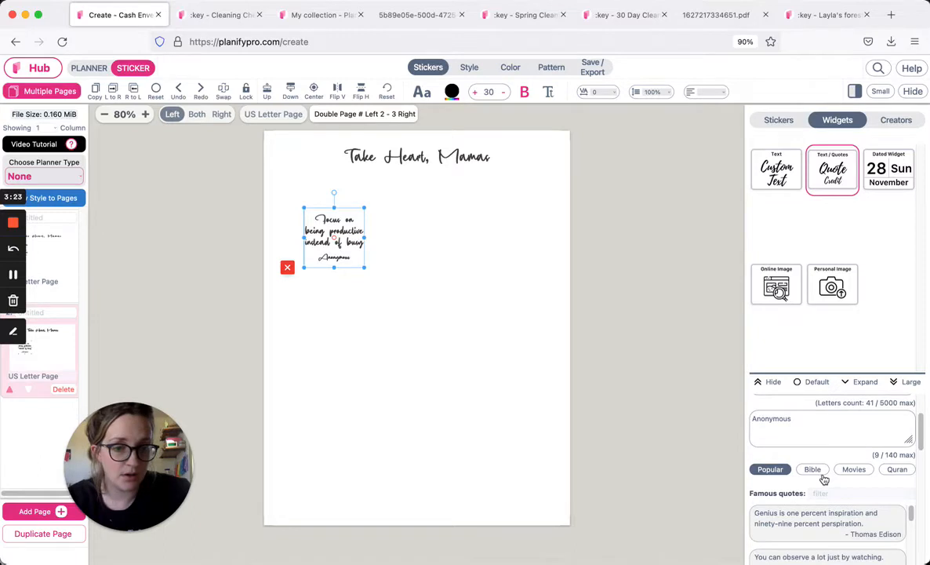
pyautogui.click(815, 471)
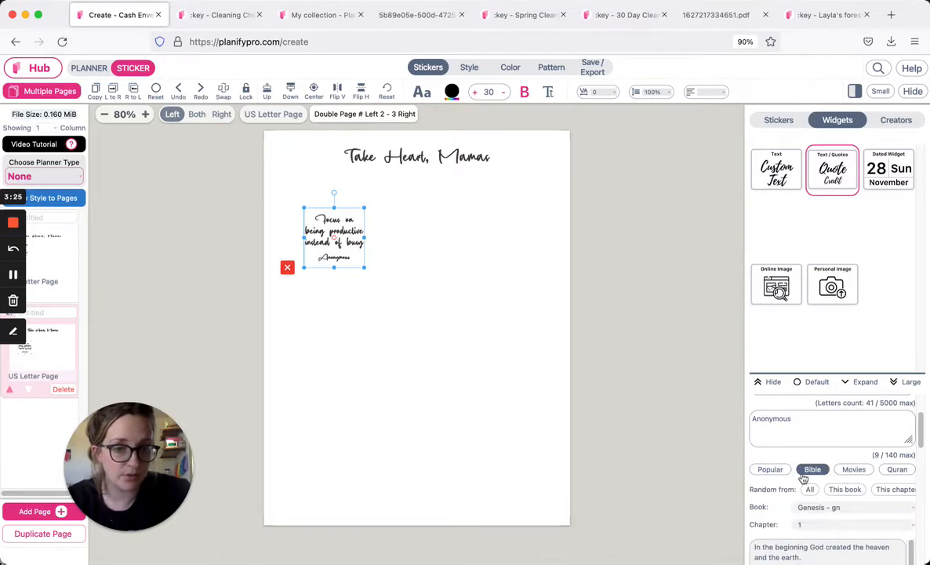
pyautogui.click(855, 469)
pyautogui.scroll(-1, 879, 482)
pyautogui.click(902, 452)
pyautogui.click(767, 460)
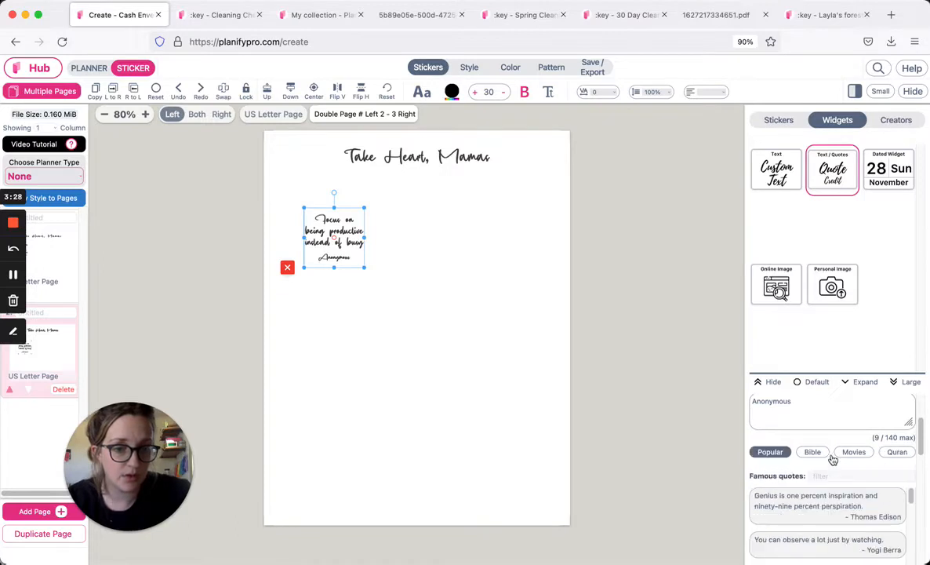
# Step: Set the sticker's quote to "The day is already blessed, find peace within it." from the popular quotes and make its box narrower and slightly taller
pyautogui.scroll(-3, 834, 500)
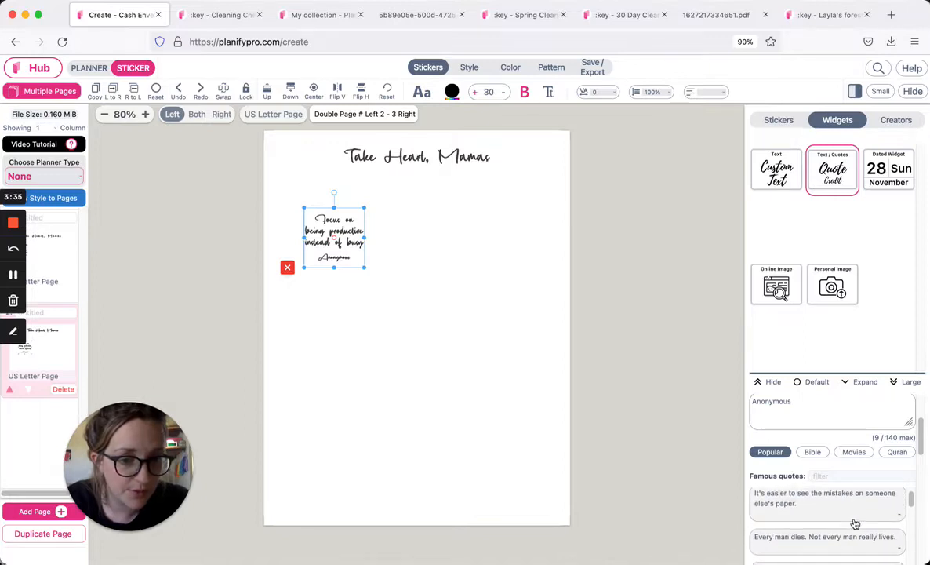
pyautogui.scroll(2, 855, 524)
pyautogui.scroll(-3, 855, 524)
pyautogui.scroll(-2, 855, 524)
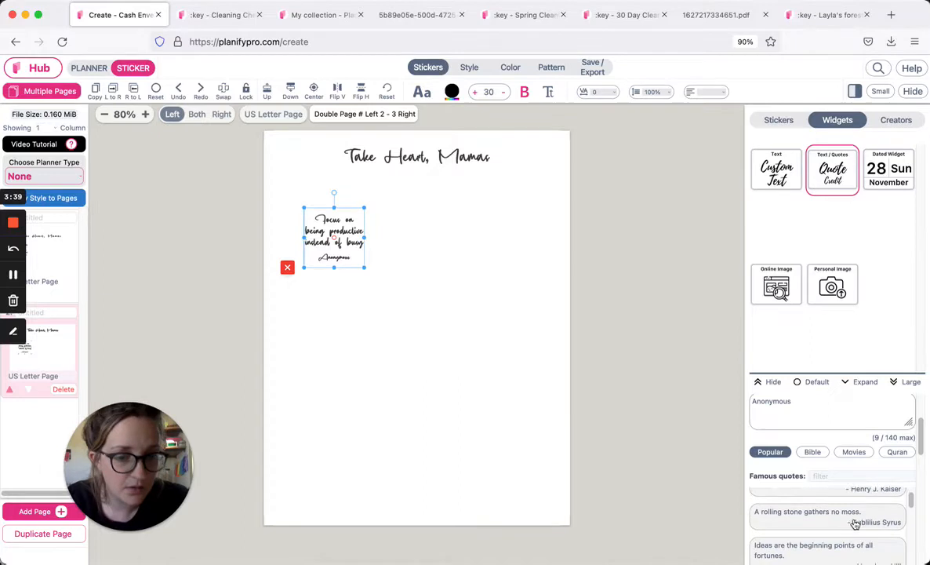
pyautogui.scroll(-3, 842, 523)
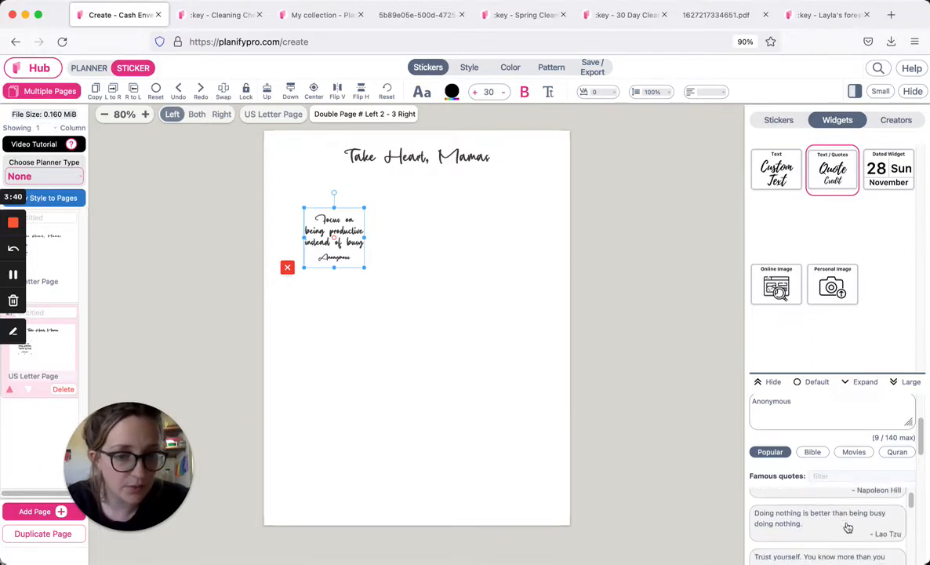
pyautogui.scroll(1, 826, 476)
pyautogui.scroll(-5, 828, 486)
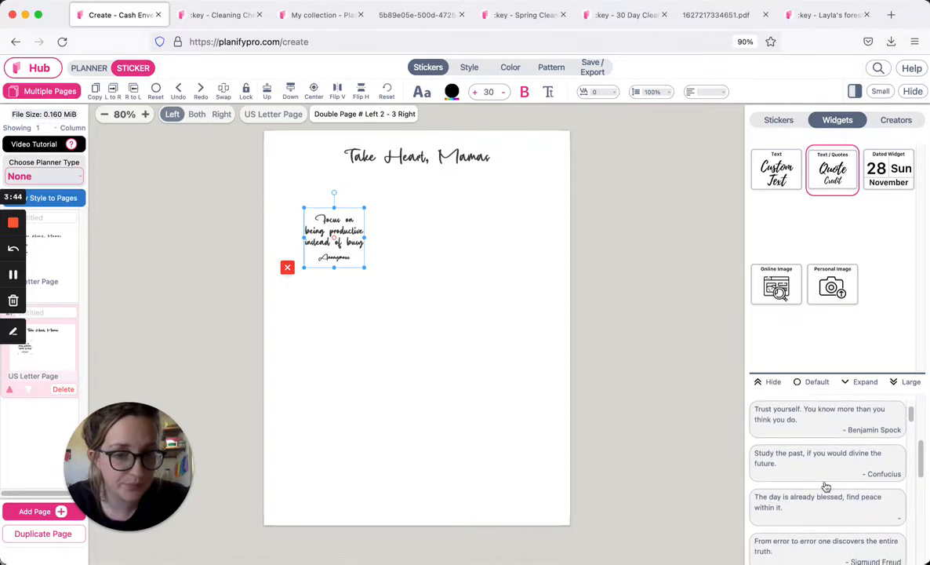
pyautogui.scroll(-2, 816, 506)
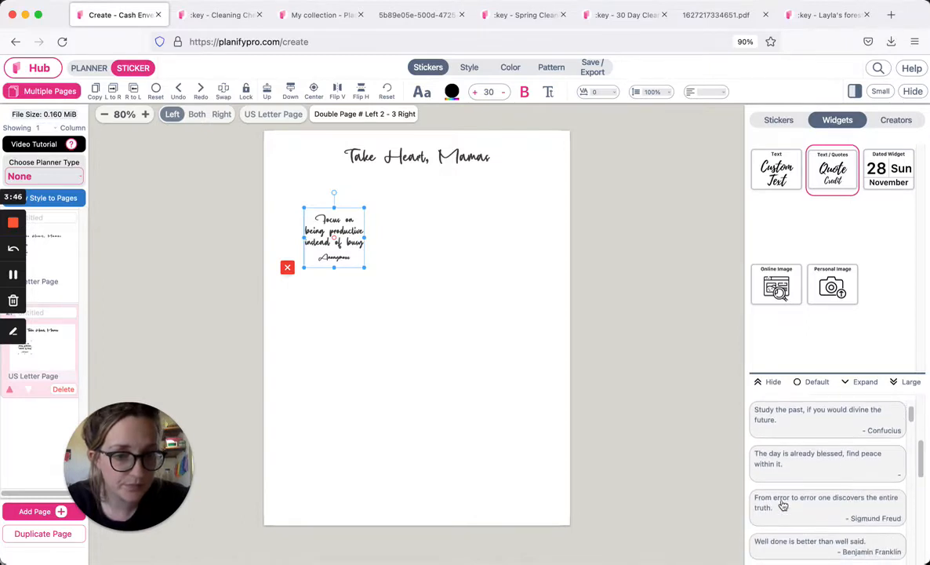
pyautogui.click(824, 466)
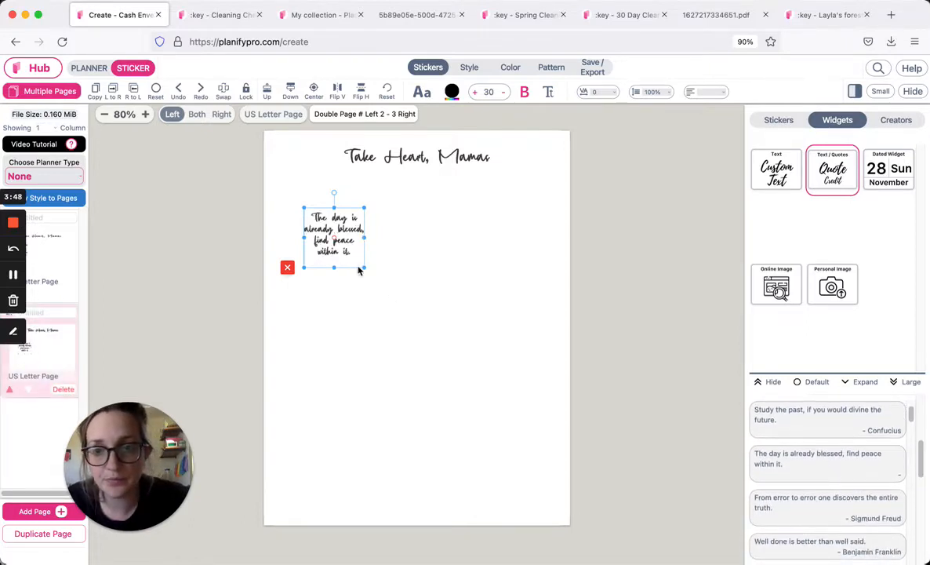
pyautogui.moveTo(368, 271); pyautogui.dragTo(350, 276)
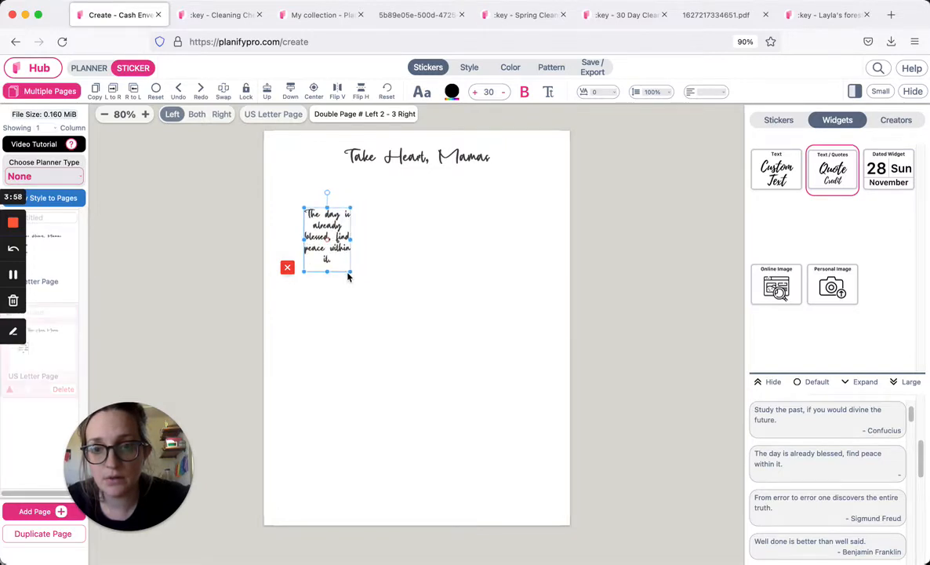
# Step: Enlarge the quote settings area and read further through the popular quotes
pyautogui.scroll(-1, 828, 444)
pyautogui.scroll(-5, 828, 445)
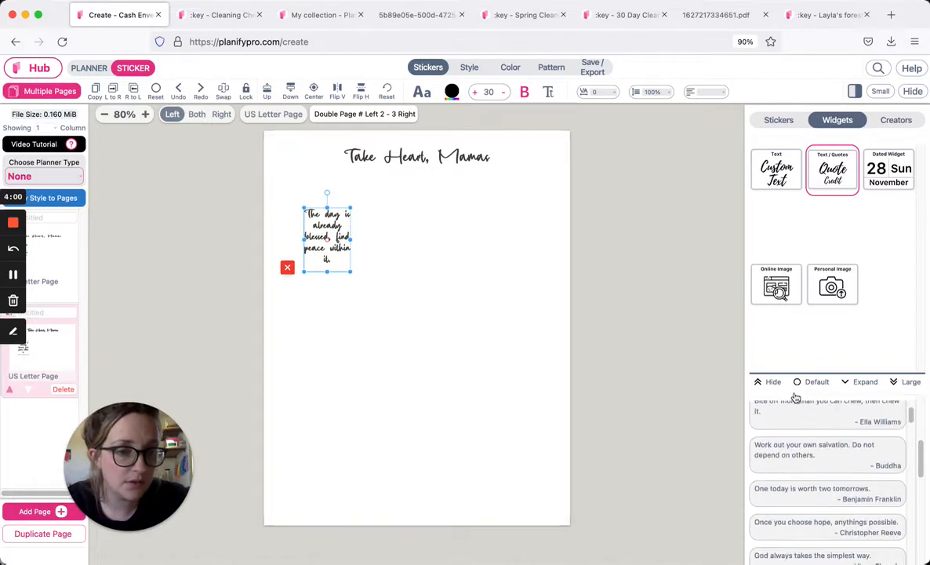
pyautogui.moveTo(772, 385); pyautogui.dragTo(823, 274)
pyautogui.scroll(-10, 927, 375)
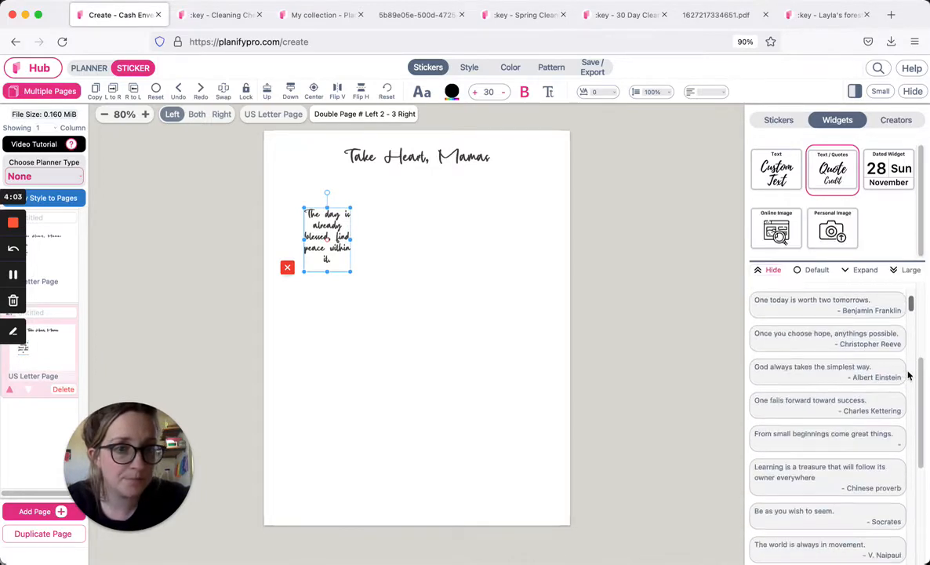
pyautogui.scroll(-1, 926, 340)
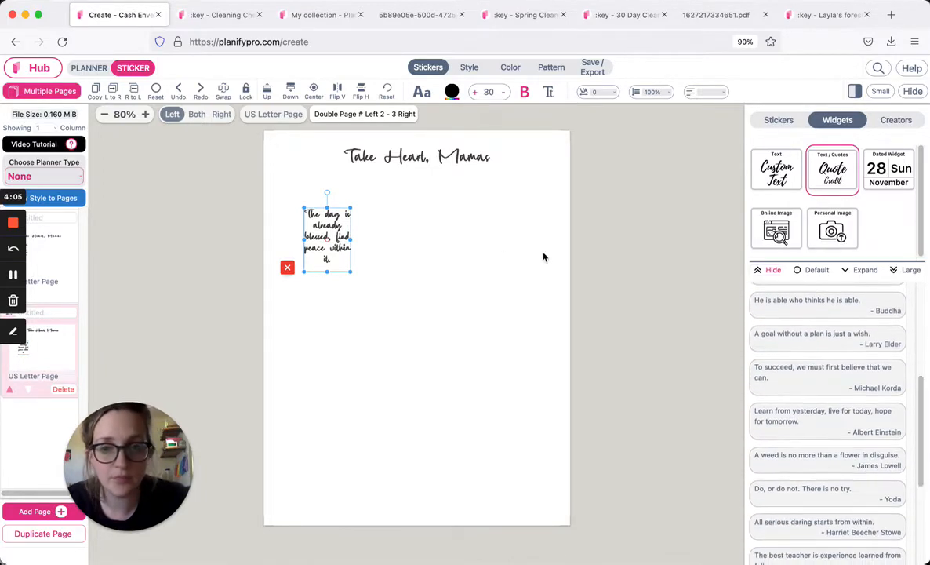
# Step: Set the quote sticker's font to Avocados from the script fonts and align its text left
pyautogui.click(422, 93)
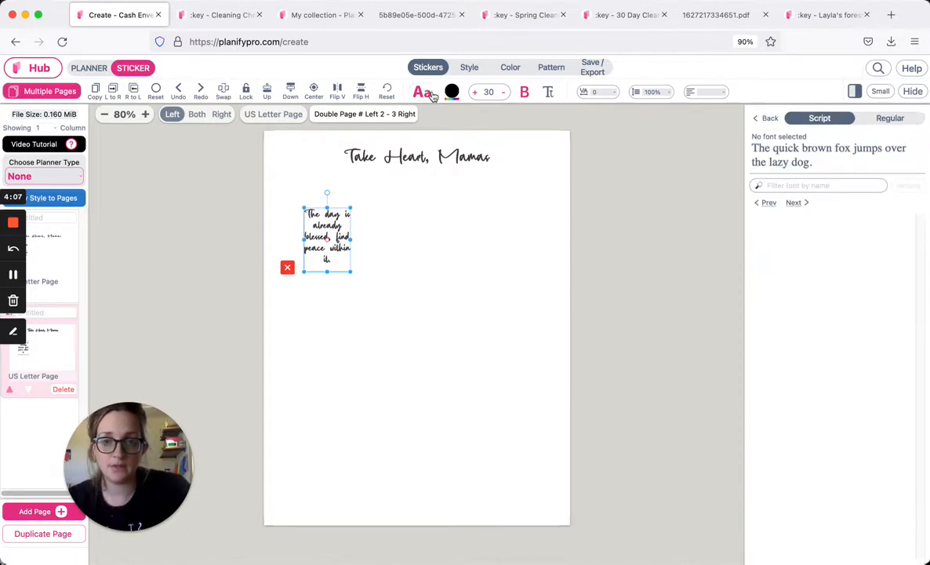
pyautogui.scroll(-5, 839, 342)
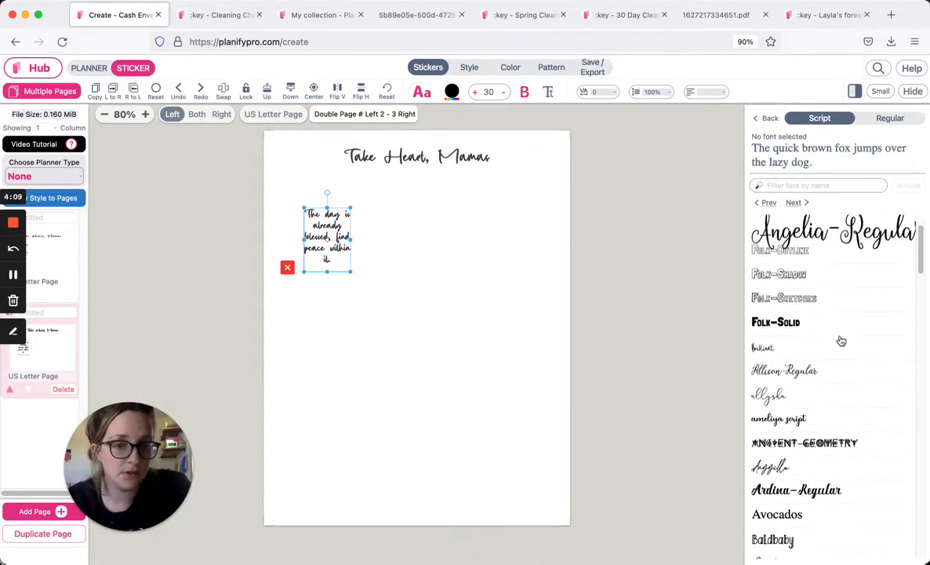
pyautogui.scroll(-1, 847, 361)
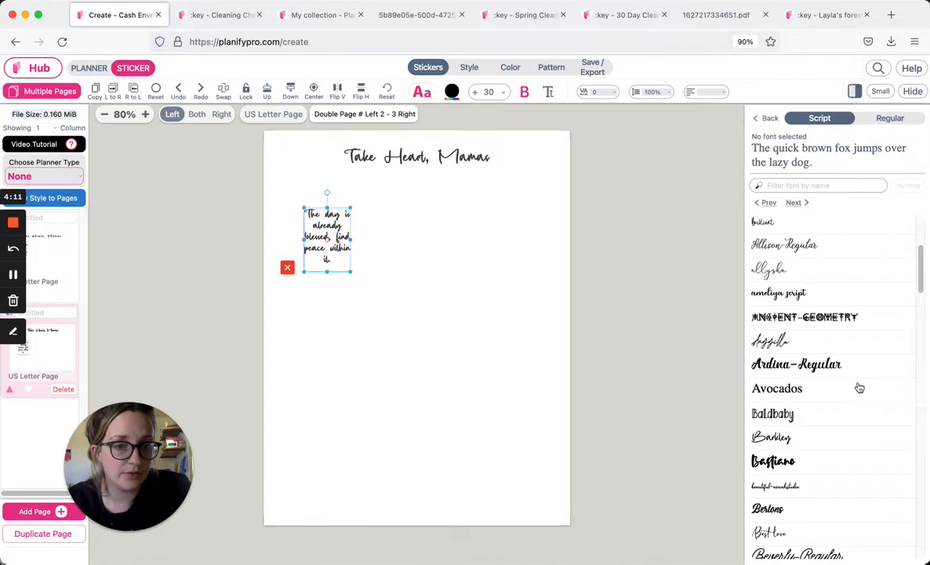
pyautogui.click(786, 390)
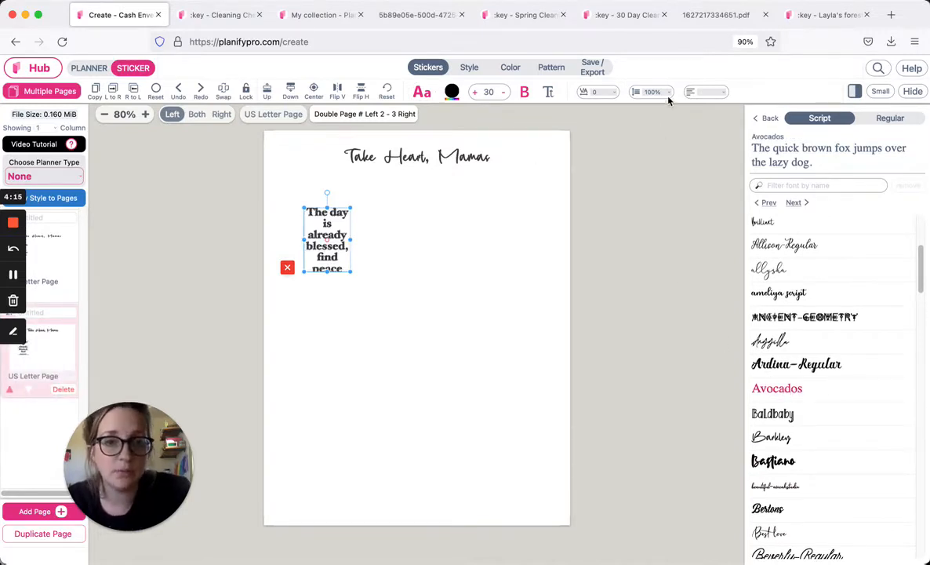
pyautogui.click(709, 93)
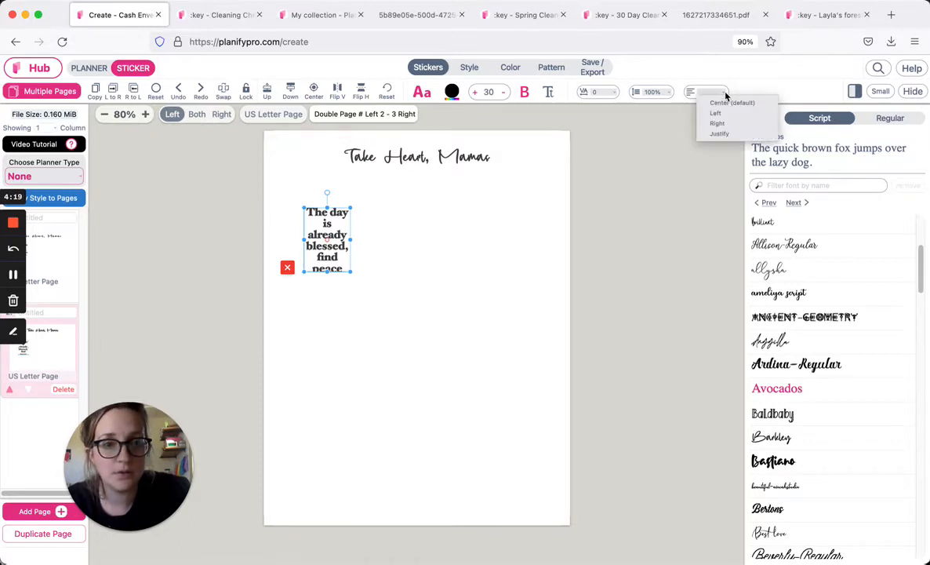
pyautogui.click(726, 114)
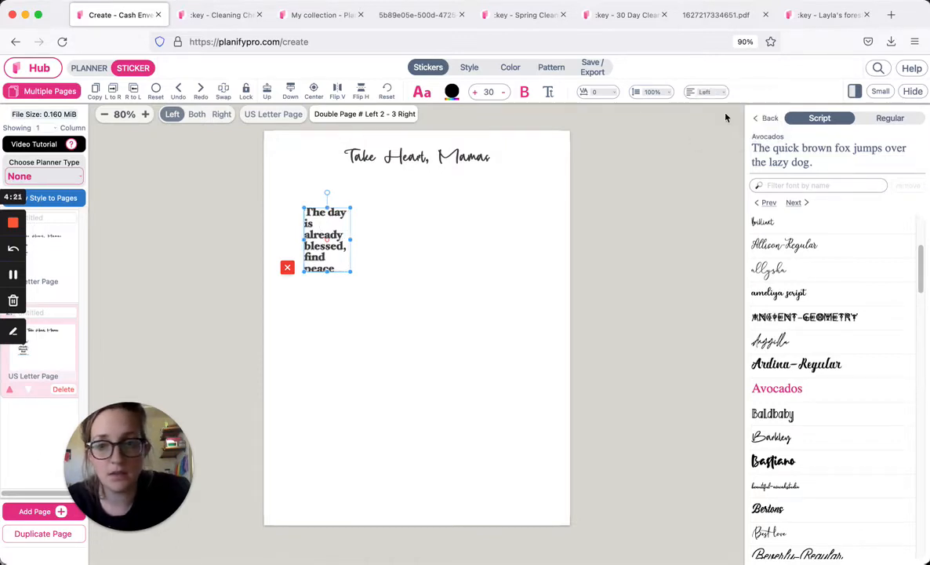
# Step: Widen the quote box slightly to fit the whole quote and move it down to leave space below the title
pyautogui.click(398, 249)
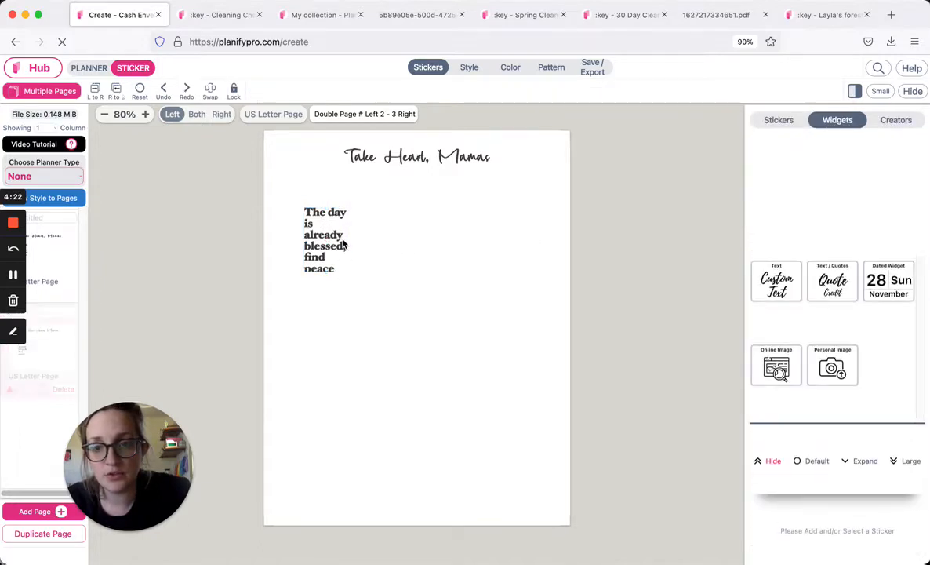
pyautogui.click(343, 244)
pyautogui.moveTo(351, 243); pyautogui.dragTo(359, 240)
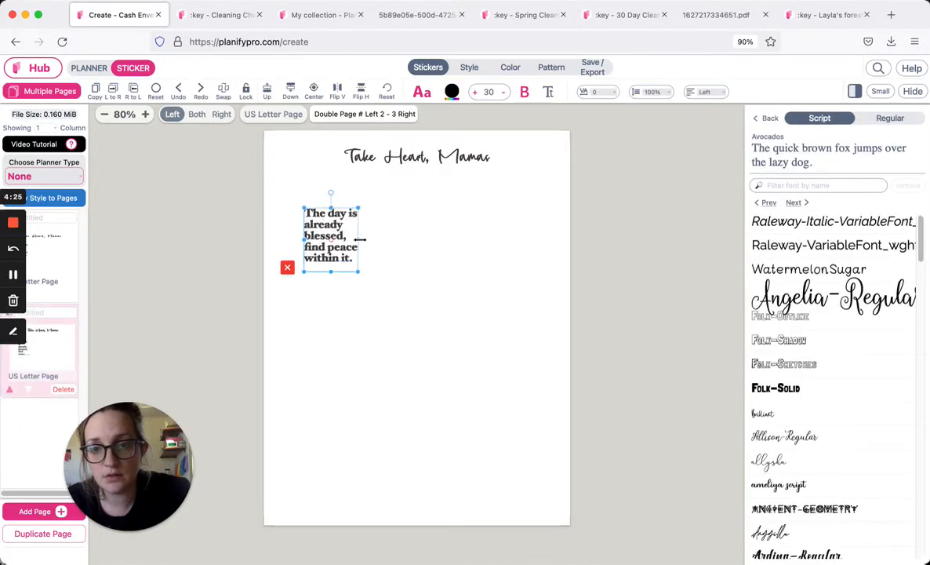
pyautogui.click(394, 269)
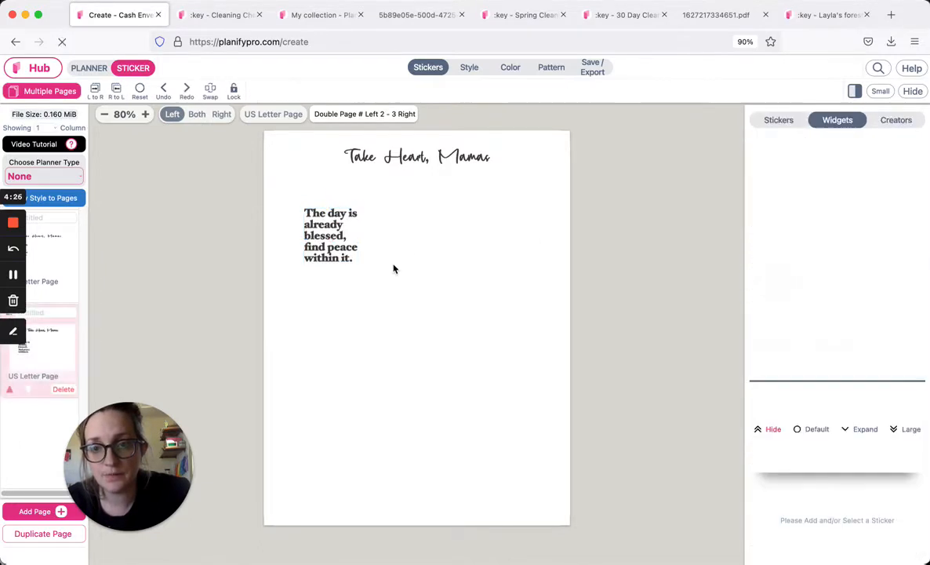
pyautogui.click(333, 245)
pyautogui.moveTo(312, 229); pyautogui.dragTo(315, 330)
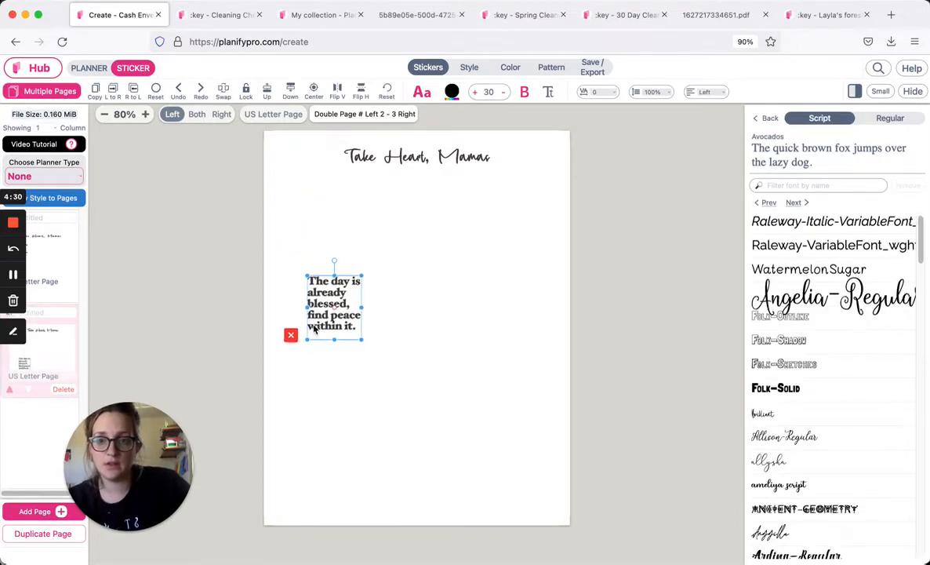
pyautogui.click(424, 322)
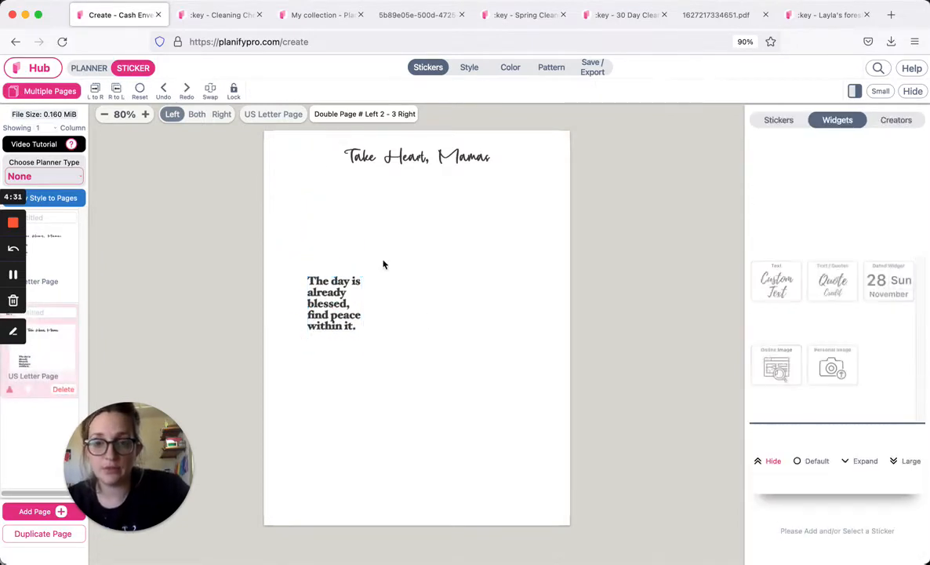
# Step: Browse the sticker collections and open the Abstract Spring collection
pyautogui.click(779, 122)
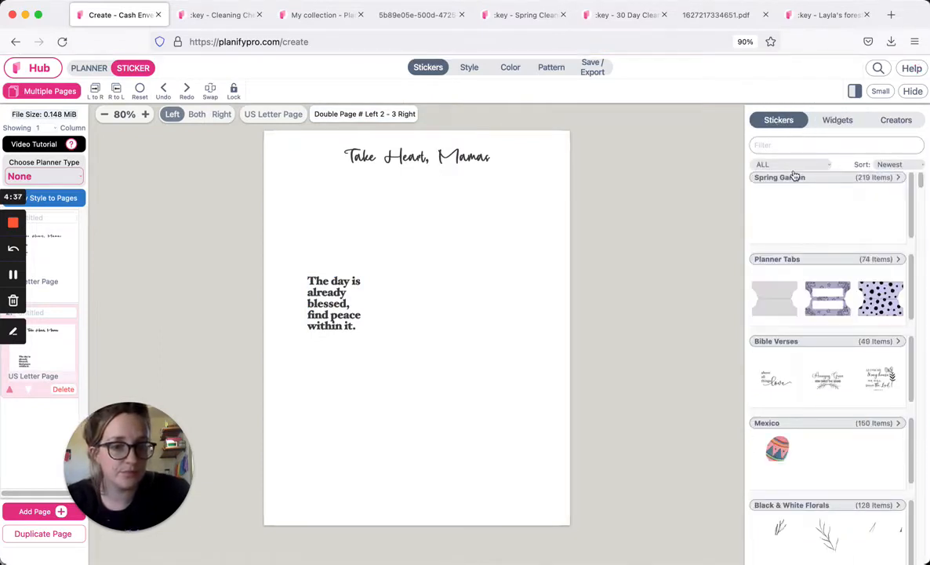
pyautogui.scroll(-1, 816, 224)
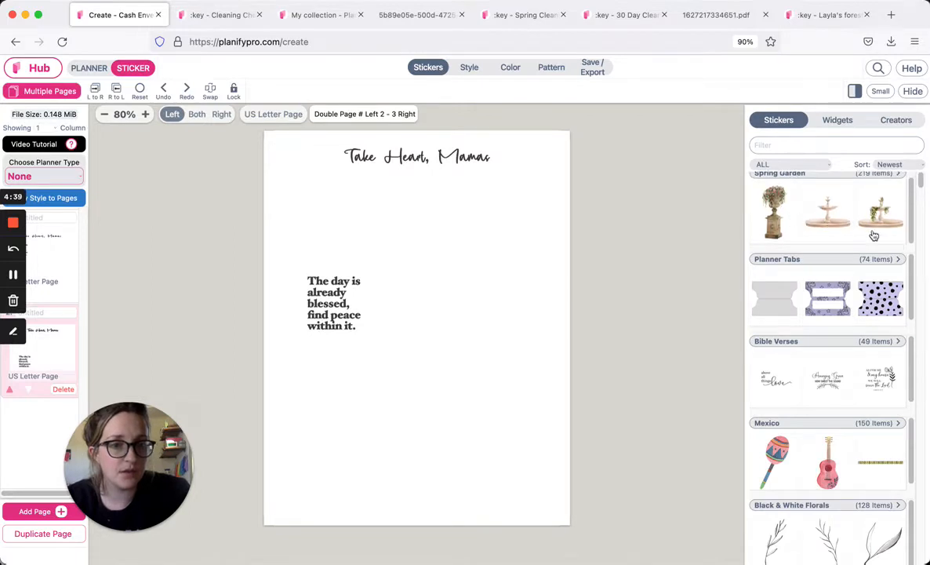
pyautogui.scroll(-7, 926, 247)
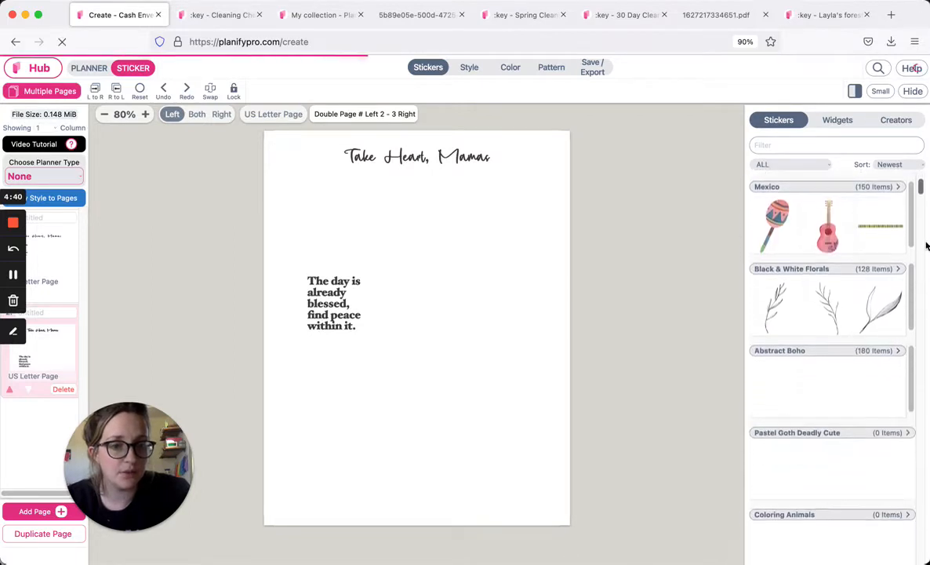
pyautogui.scroll(-6, 919, 274)
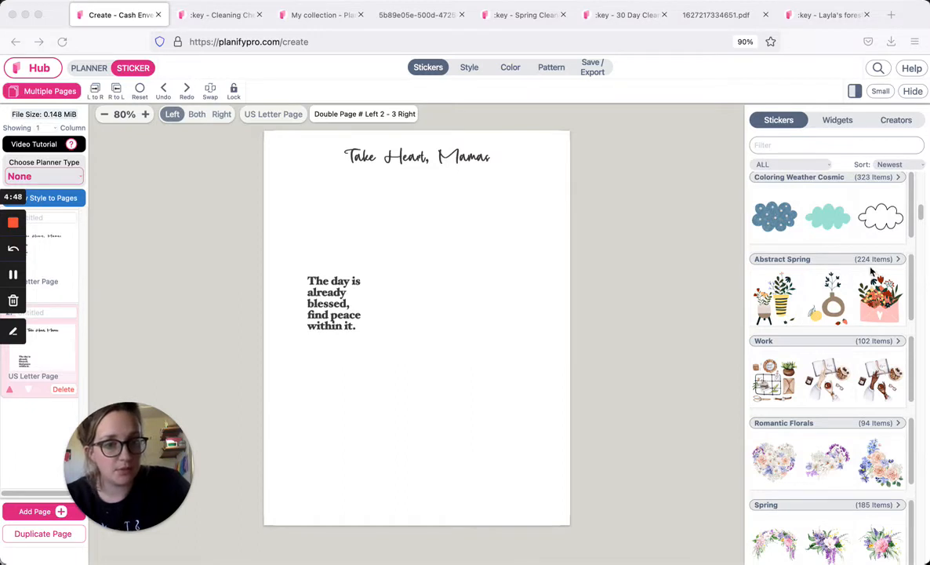
pyautogui.click(896, 262)
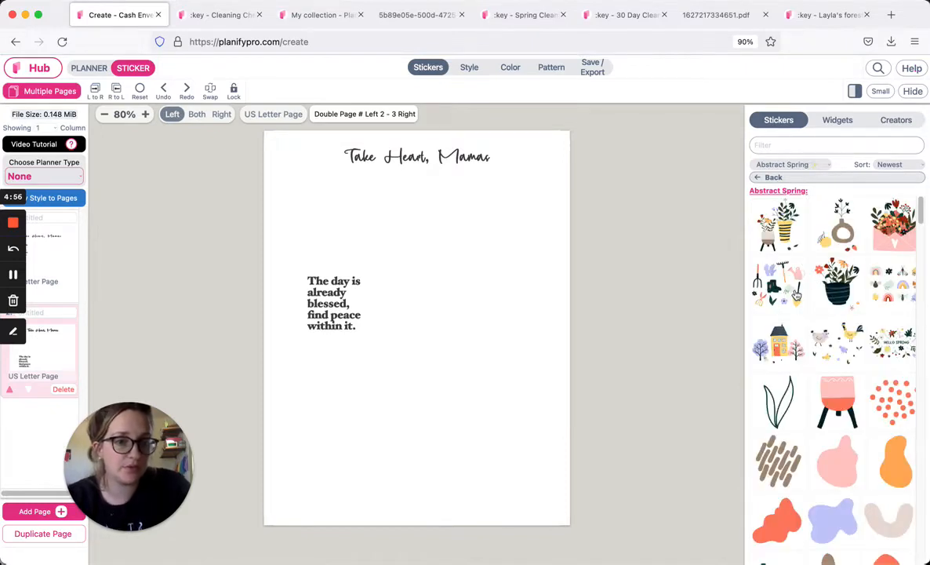
# Step: Add the yellow steaming mug sticker and place it between the title and the quote
pyautogui.scroll(-5, 797, 332)
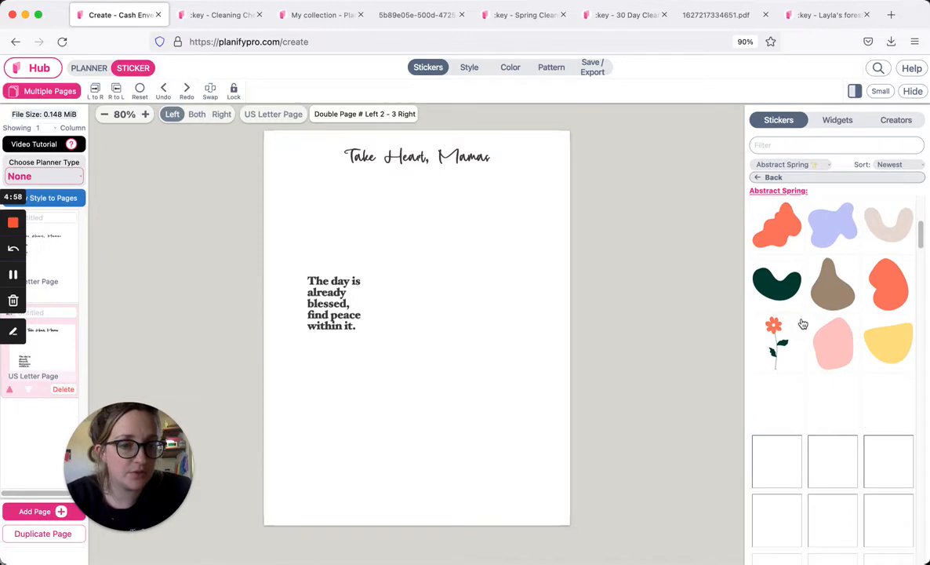
pyautogui.scroll(-4, 804, 324)
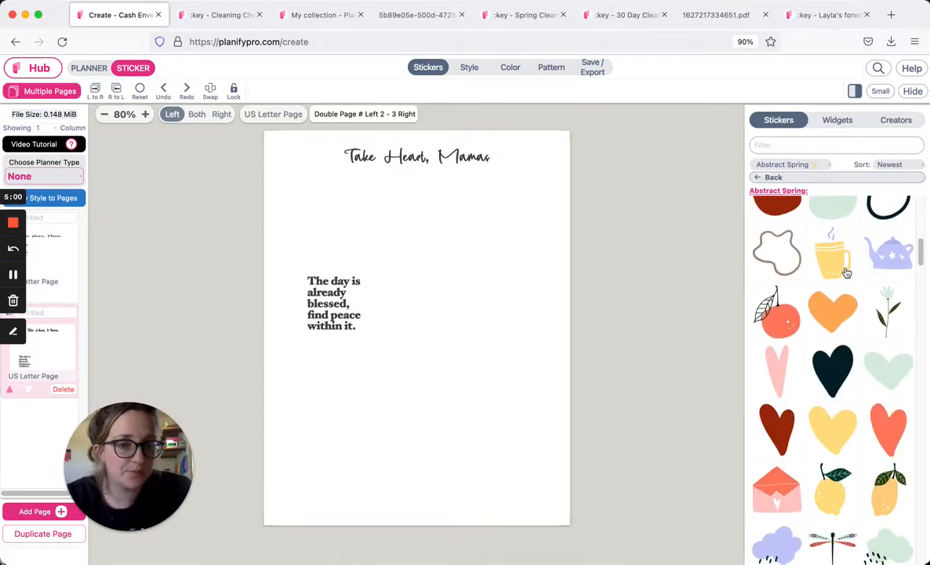
pyautogui.click(837, 259)
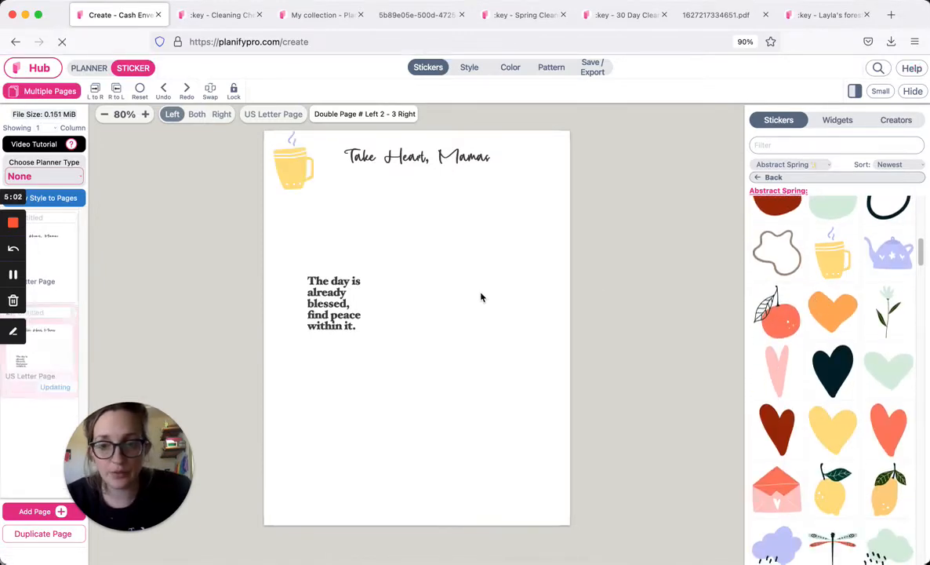
pyautogui.click(293, 173)
pyautogui.moveTo(295, 188); pyautogui.dragTo(375, 255)
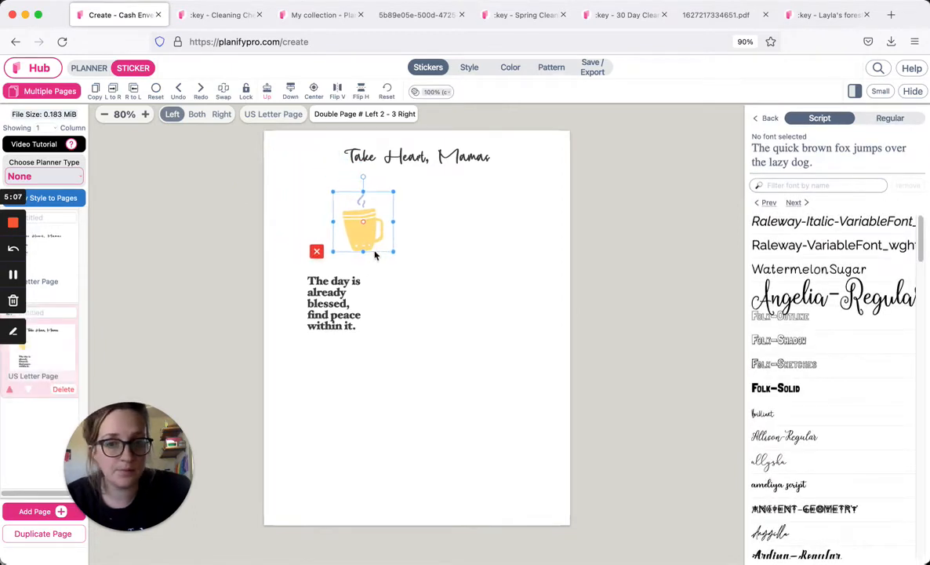
# Step: Add the dark flower pot sticker from Abstract Spring, place it to the right of the mug and quote, and tilt it slightly clockwise
pyautogui.click(765, 118)
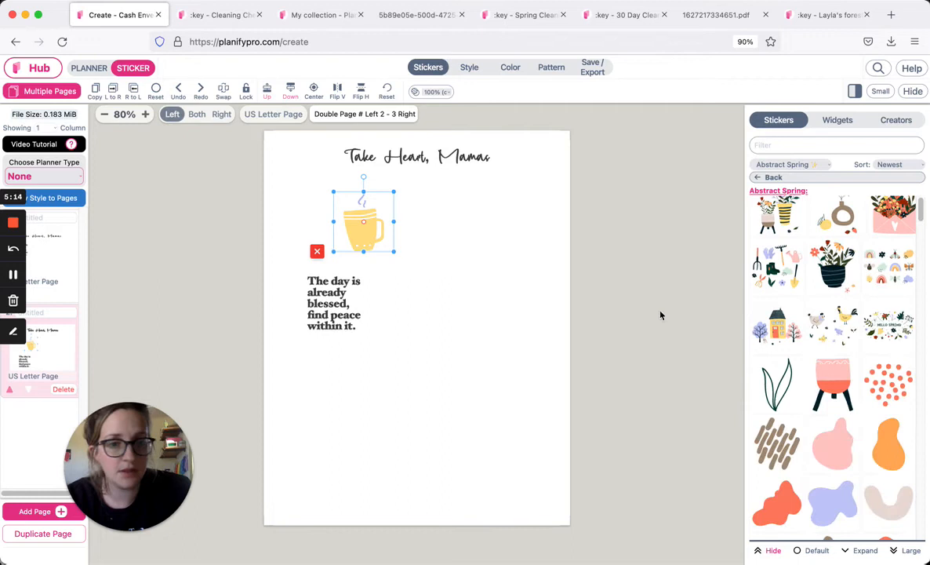
pyautogui.click(295, 171)
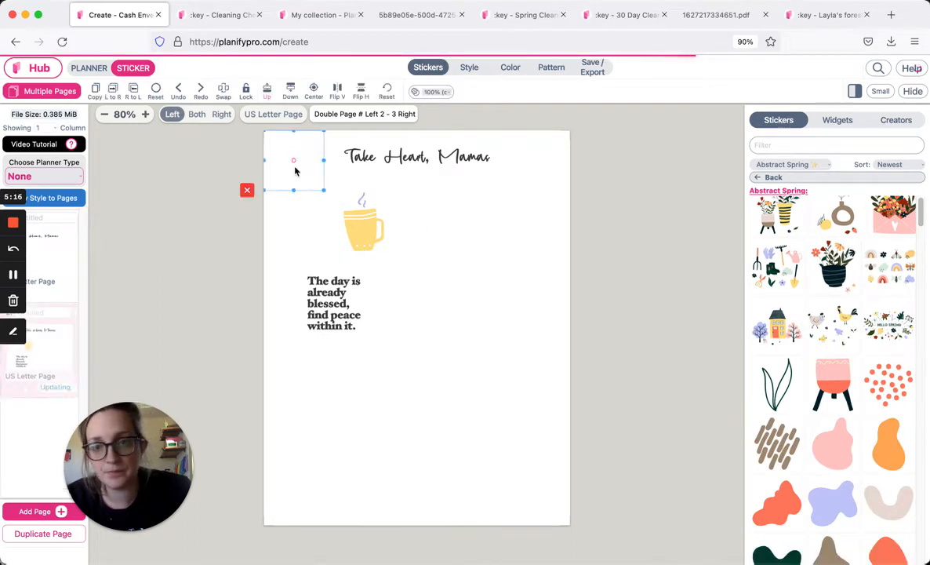
pyautogui.moveTo(295, 171); pyautogui.dragTo(477, 270)
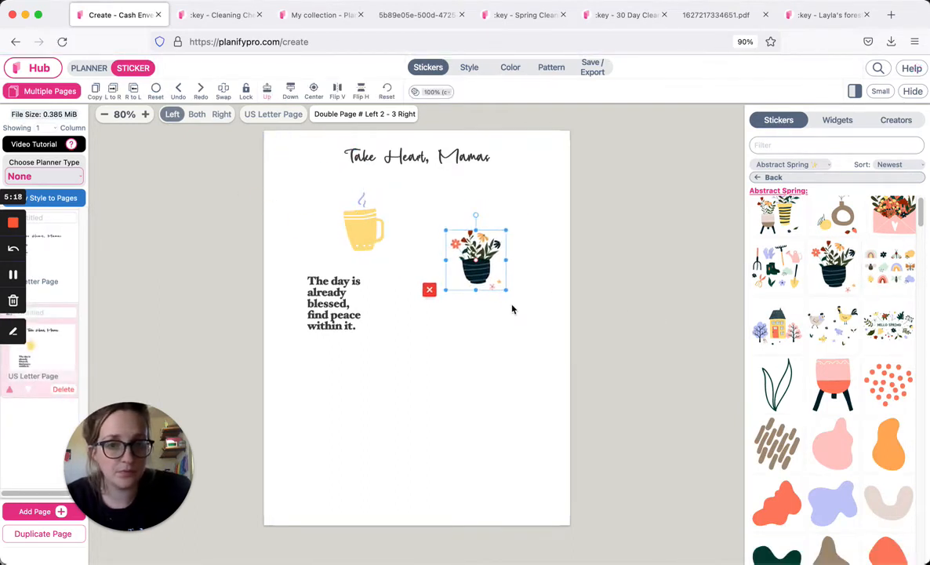
pyautogui.moveTo(475, 214); pyautogui.dragTo(485, 242)
pyautogui.moveTo(488, 304); pyautogui.dragTo(484, 277)
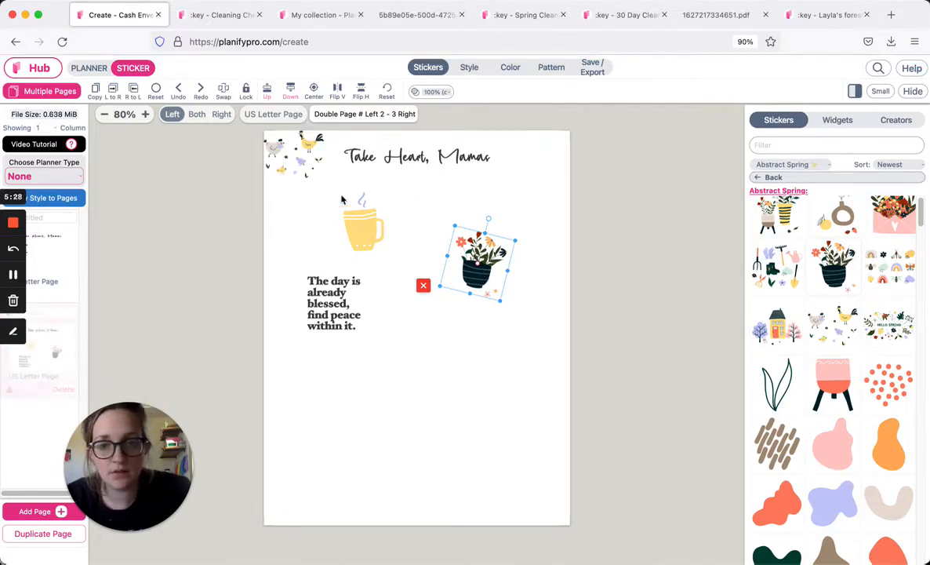
# Step: Place the hen, rooster and chicks sticker below the quote, enlarged and tilted slightly counter-clockwise
pyautogui.click(296, 165)
pyautogui.moveTo(302, 181); pyautogui.dragTo(436, 461)
pyautogui.moveTo(379, 351); pyautogui.dragTo(373, 350)
pyautogui.moveTo(377, 400); pyautogui.dragTo(361, 390)
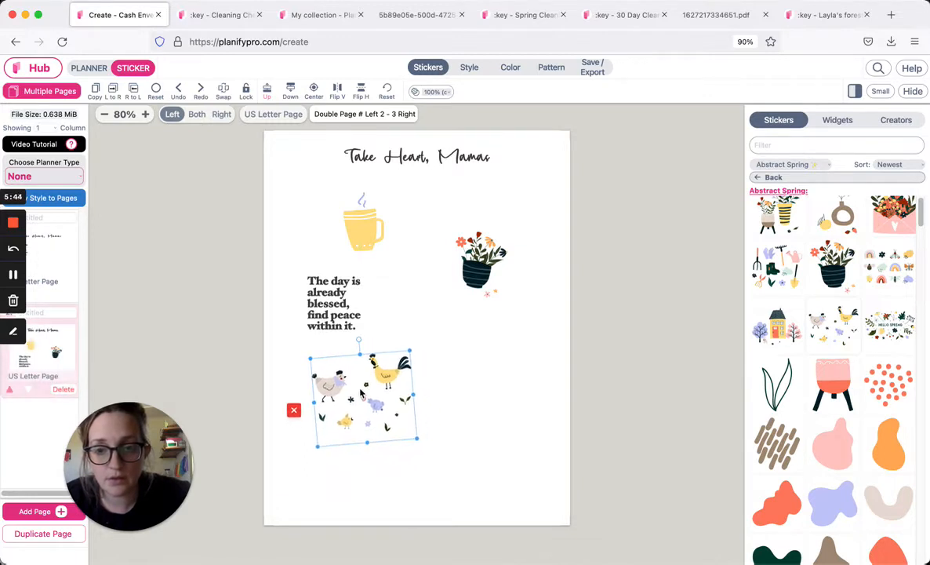
pyautogui.click(509, 399)
# Step: Add the mint green and red moth sticker from Abstract Spring and place it between the quote and the flower pot
pyautogui.scroll(-2, 860, 397)
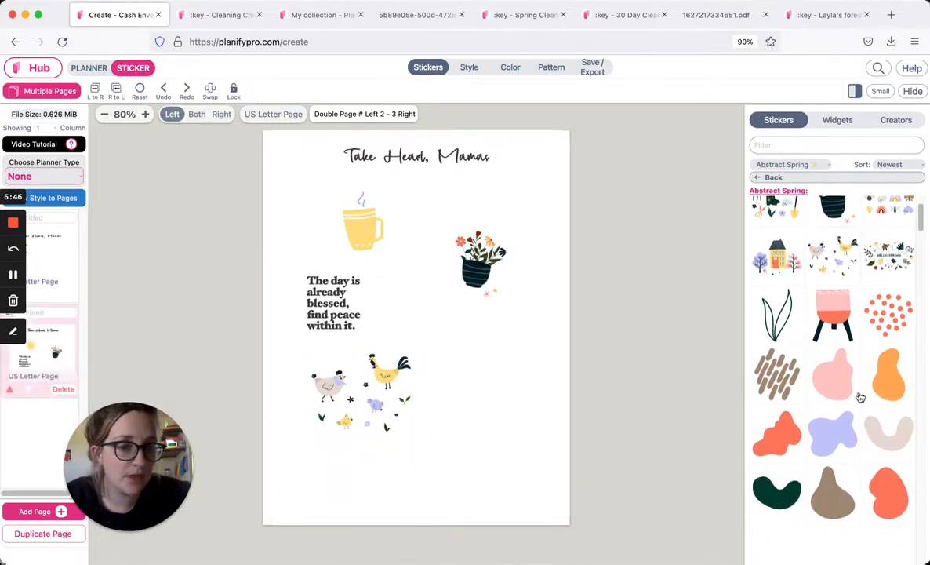
pyautogui.scroll(-5, 859, 396)
pyautogui.scroll(-2, 851, 394)
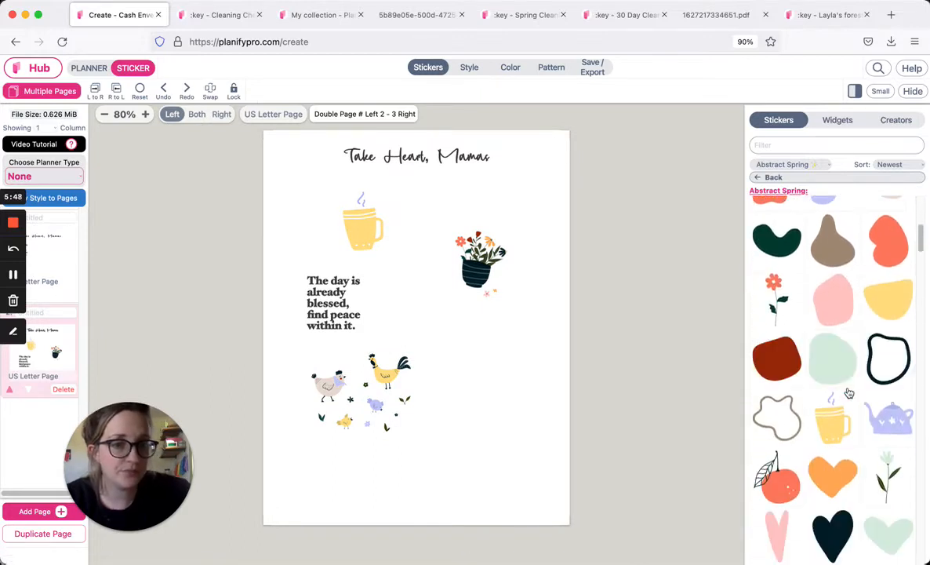
pyautogui.scroll(-5, 849, 393)
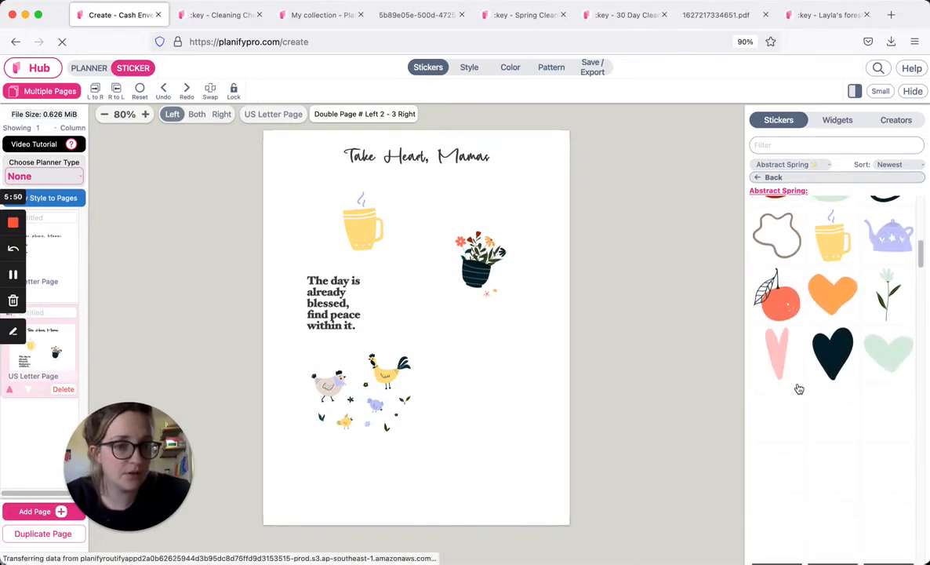
pyautogui.scroll(-5, 799, 389)
pyautogui.scroll(-6, 843, 351)
pyautogui.scroll(-1, 844, 353)
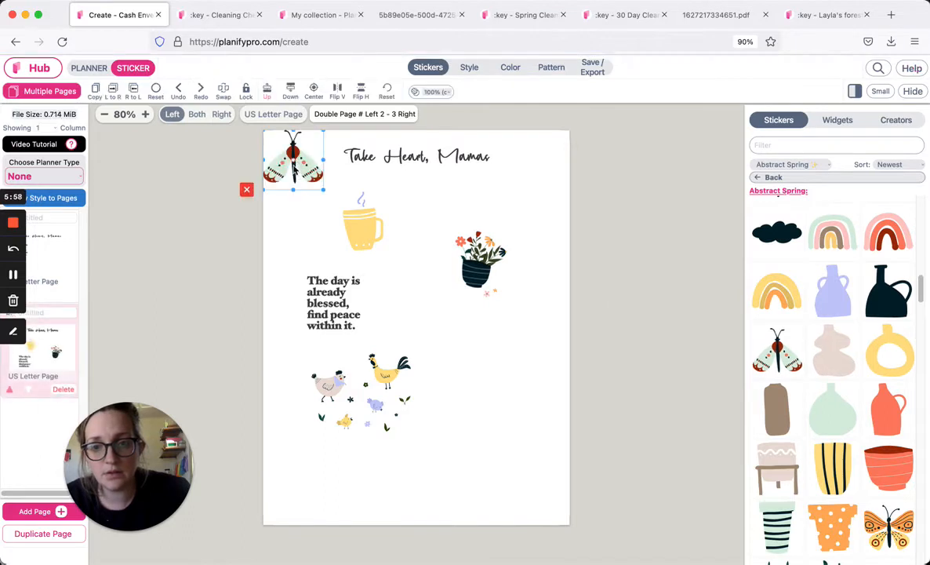
pyautogui.moveTo(293, 157); pyautogui.dragTo(416, 287)
pyautogui.moveTo(456, 332); pyautogui.dragTo(463, 344)
# Step: Add the green boots sticker, shrink it slightly, place it in the page's lower-right area and tilt it slightly clockwise
pyautogui.scroll(-5, 902, 416)
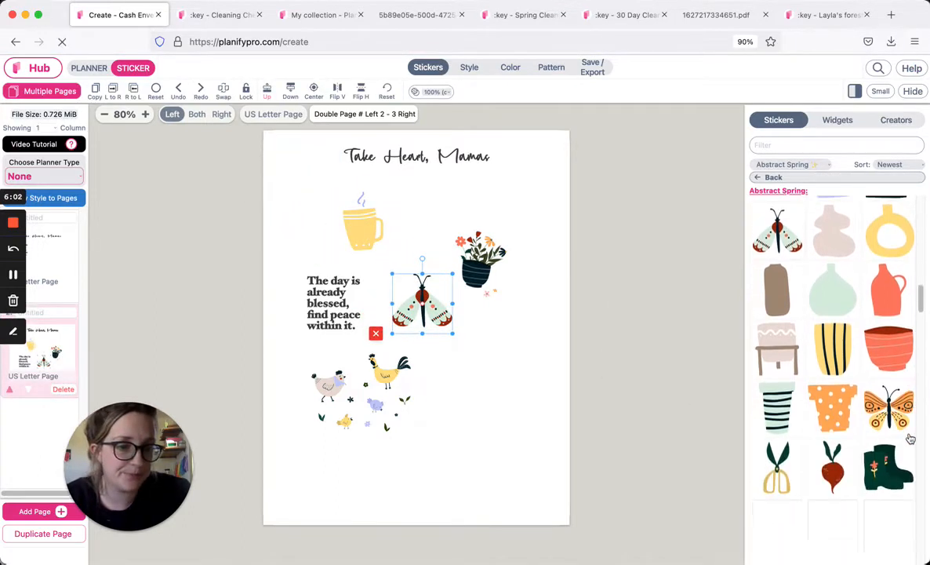
pyautogui.click(889, 386)
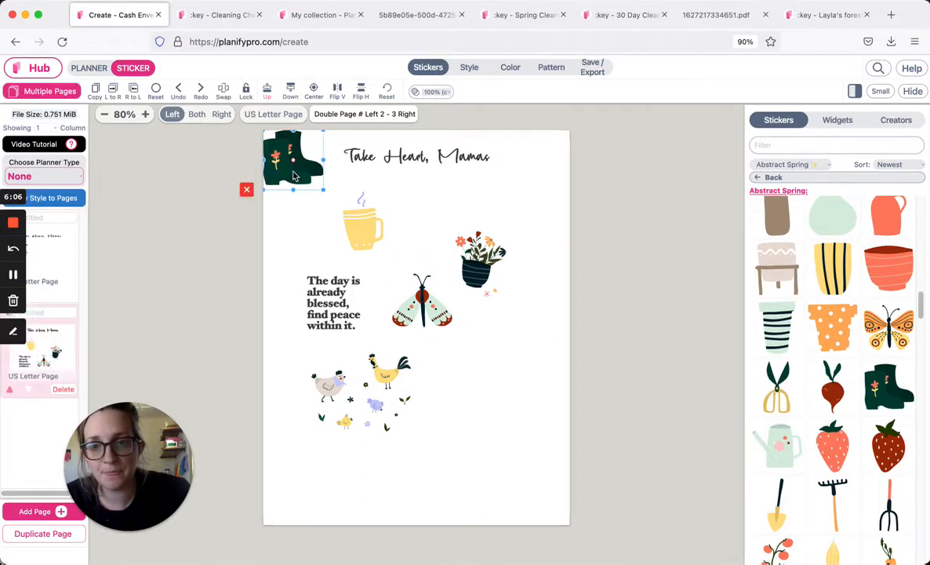
pyautogui.moveTo(290, 174); pyautogui.dragTo(475, 409)
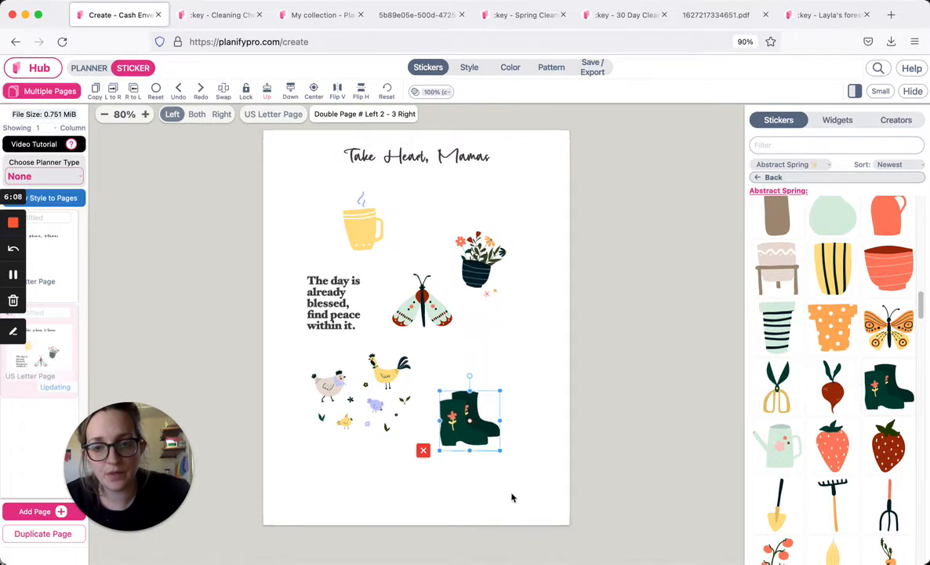
pyautogui.moveTo(500, 389); pyautogui.dragTo(491, 411)
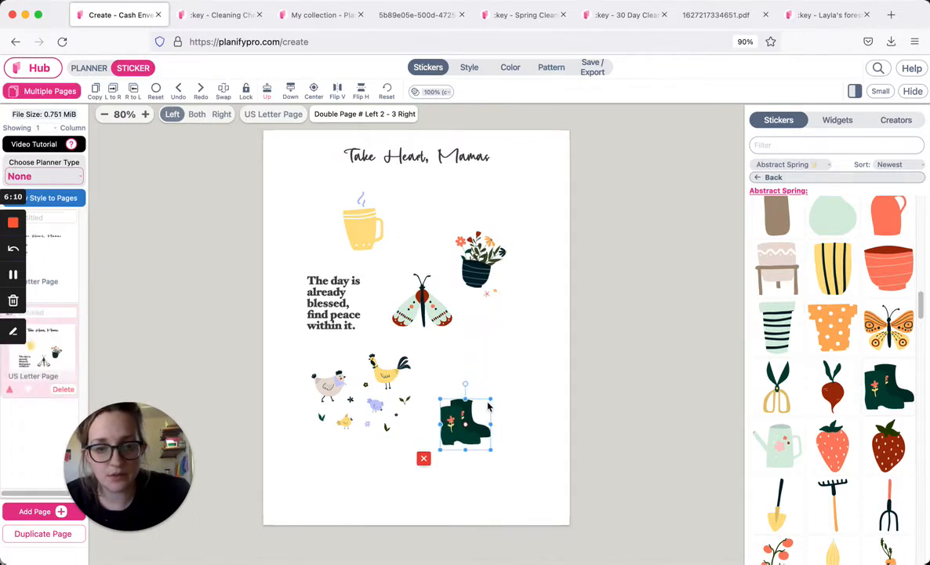
pyautogui.moveTo(470, 445); pyautogui.dragTo(486, 466)
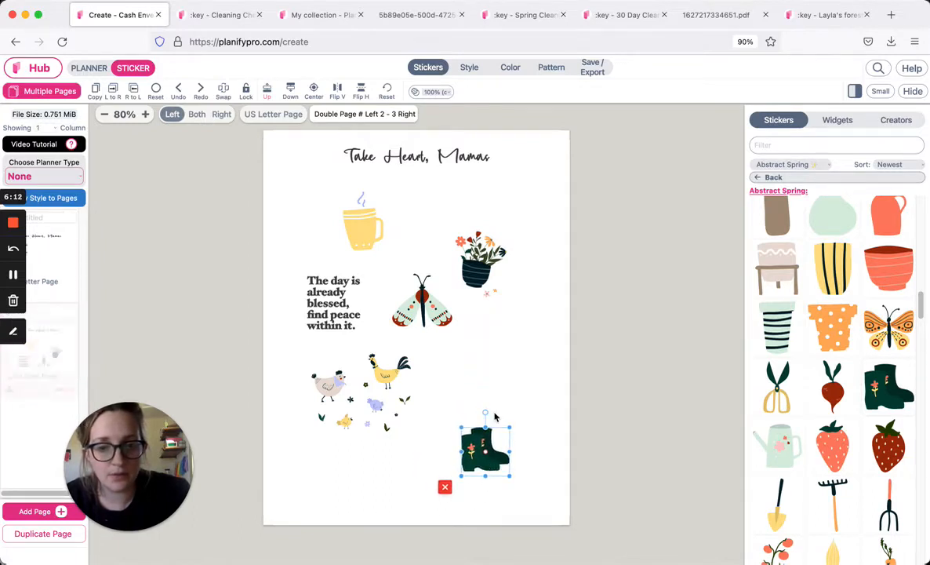
pyautogui.moveTo(485, 412); pyautogui.dragTo(498, 415)
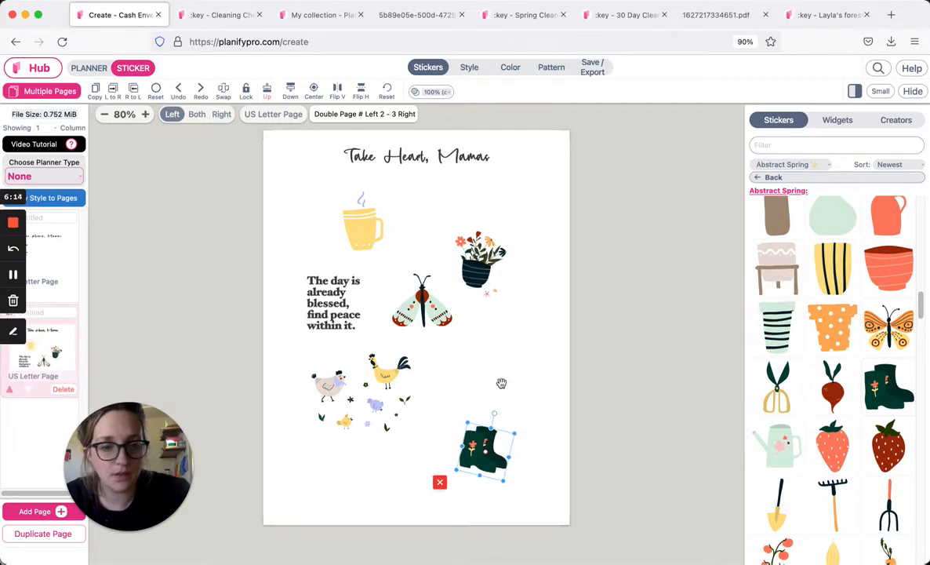
pyautogui.click(500, 383)
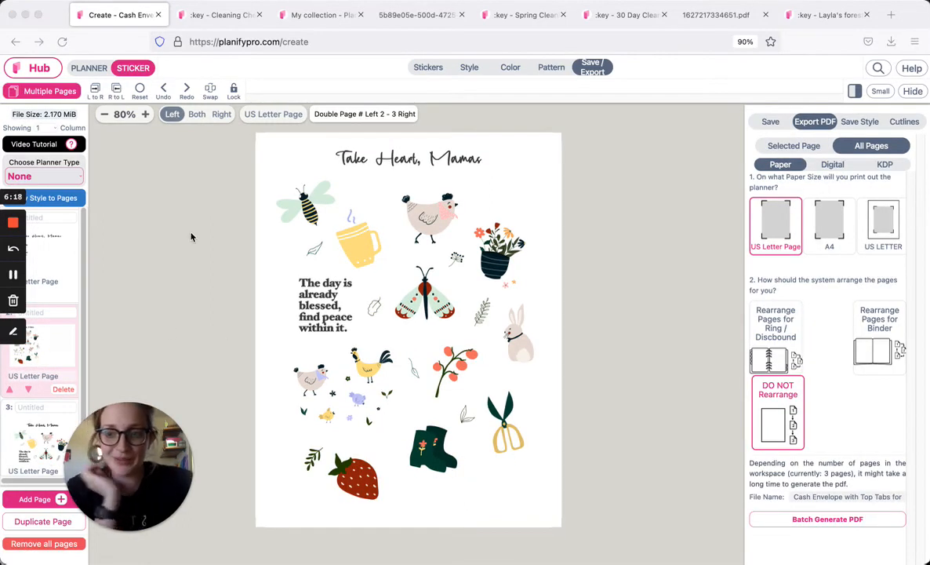
pyautogui.click(428, 67)
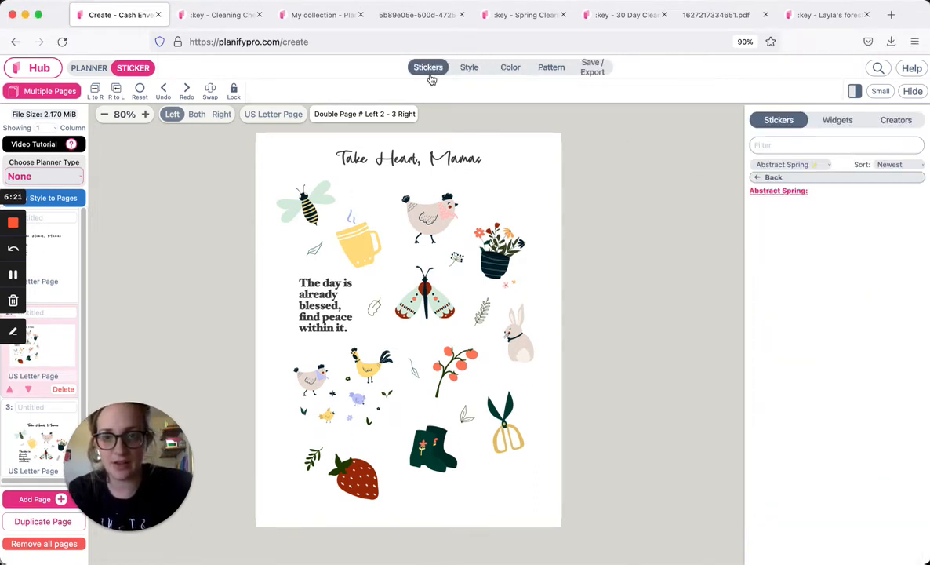
pyautogui.click(376, 308)
pyautogui.click(499, 310)
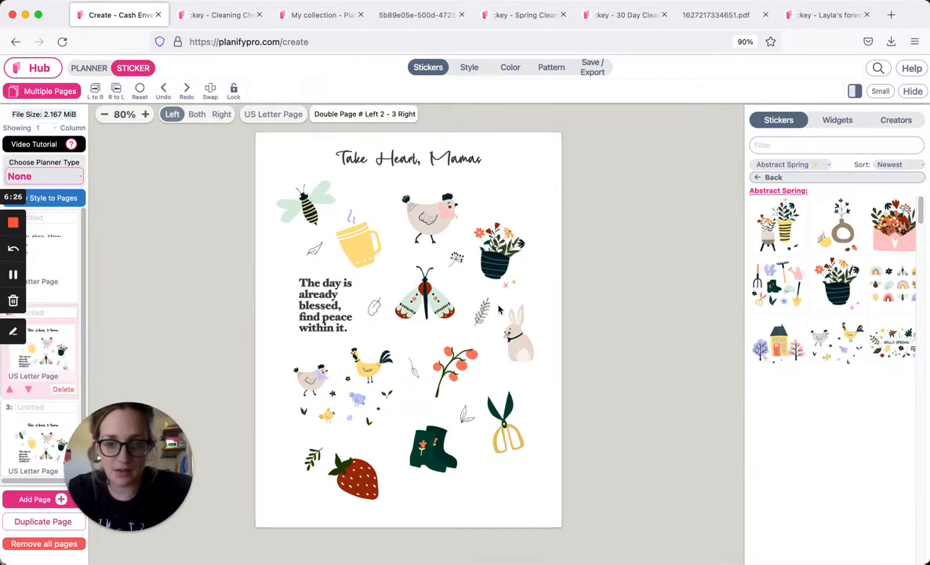
pyautogui.click(499, 310)
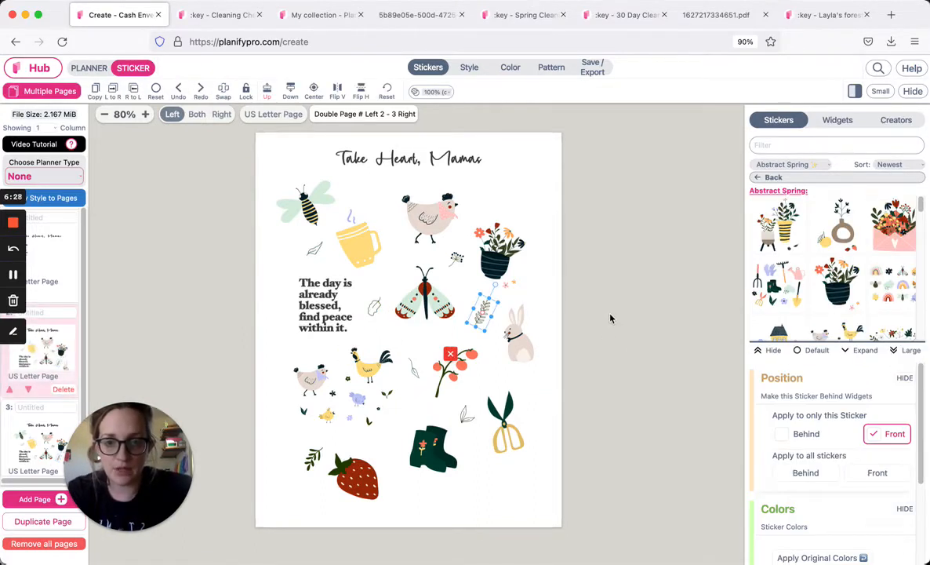
pyautogui.click(557, 393)
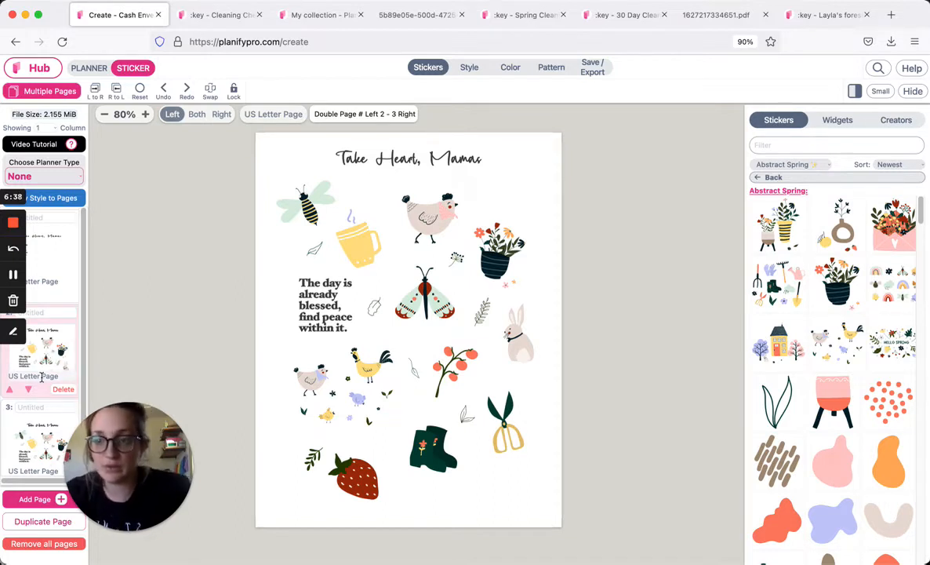
# Step: Batch-generate a paper PDF of all pages at US Letter Page size without rearranging them, and open the download
pyautogui.click(590, 74)
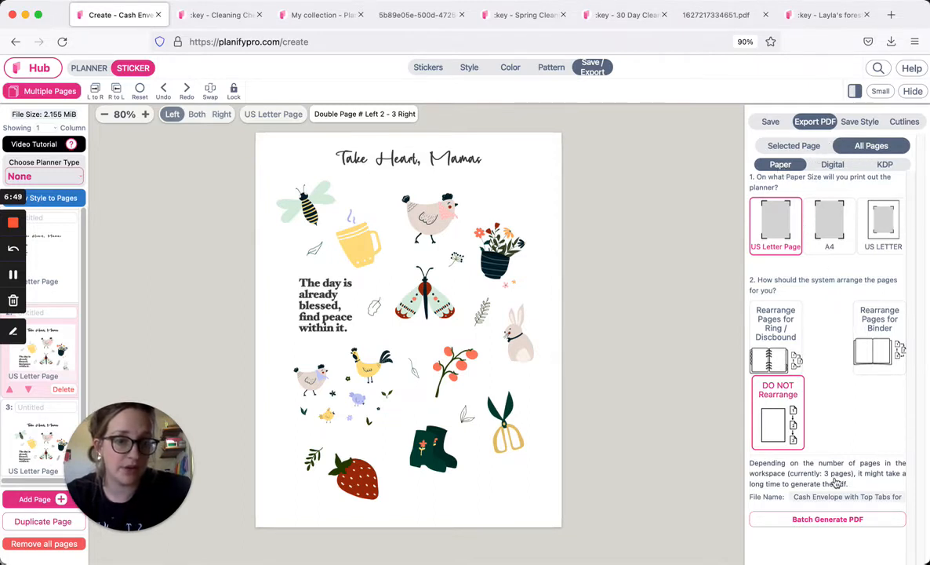
pyautogui.click(826, 519)
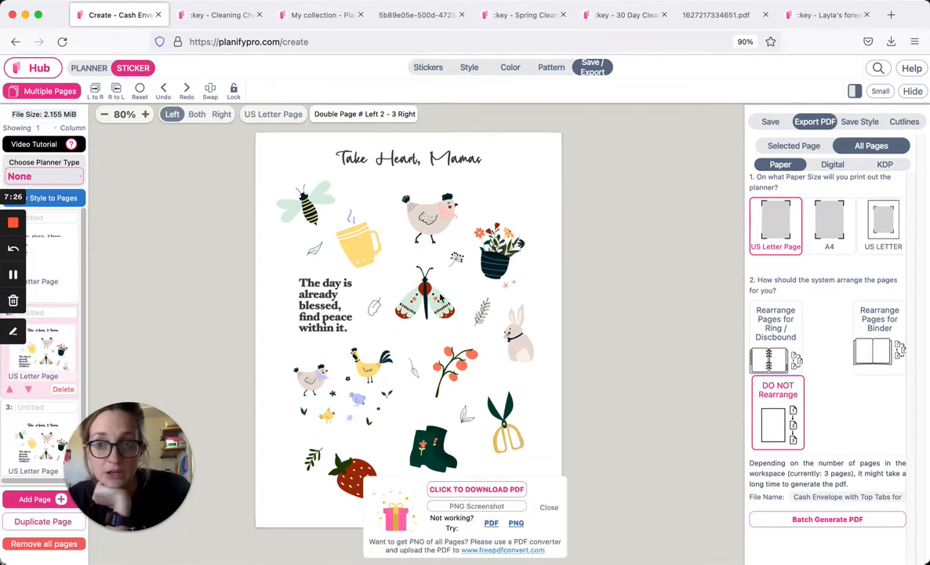
pyautogui.click(454, 493)
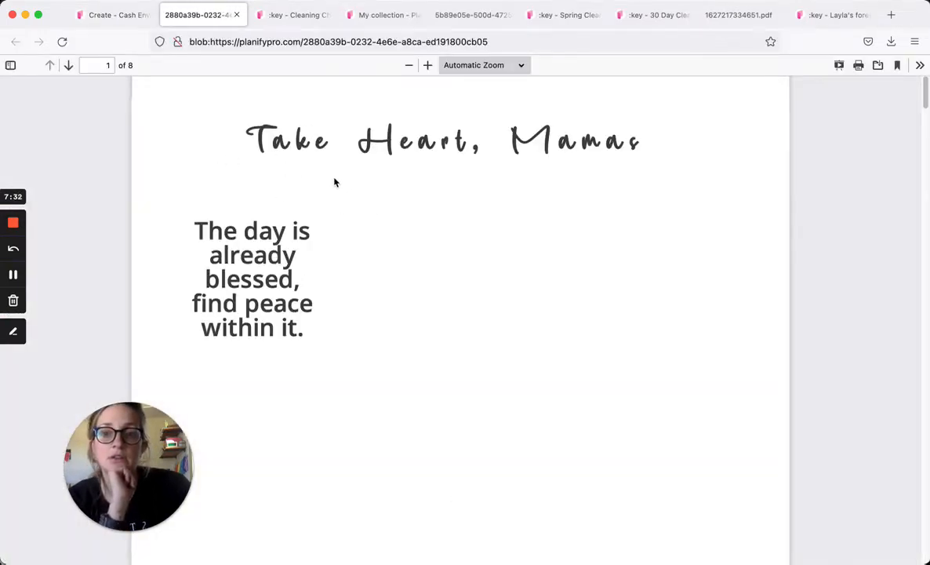
# Step: Look through the exported PDF at 90% zoom, from the first page to the sticker page, checking how each page came out
pyautogui.scroll(-10, 329, 183)
pyautogui.scroll(-5, 323, 184)
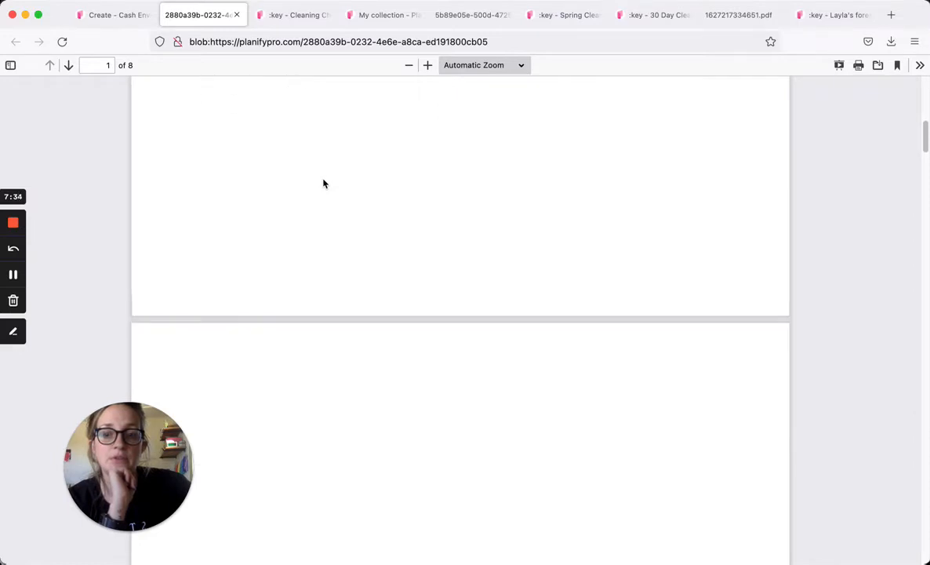
pyautogui.click(409, 66)
pyautogui.click(408, 66)
pyautogui.click(409, 66)
pyautogui.scroll(-5, 354, 146)
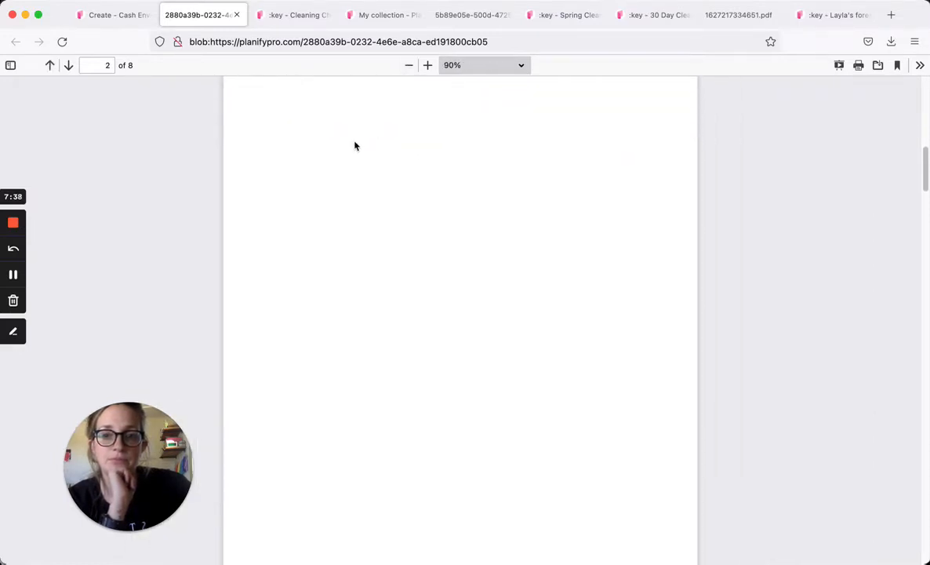
pyautogui.scroll(10, 355, 146)
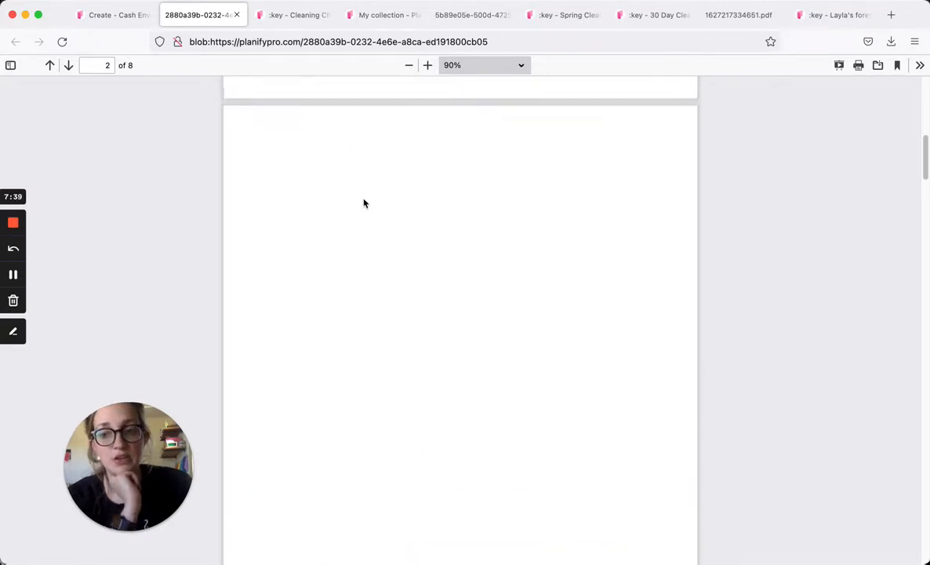
pyautogui.scroll(4, 364, 203)
pyautogui.scroll(-1, 364, 203)
pyautogui.scroll(-5, 364, 203)
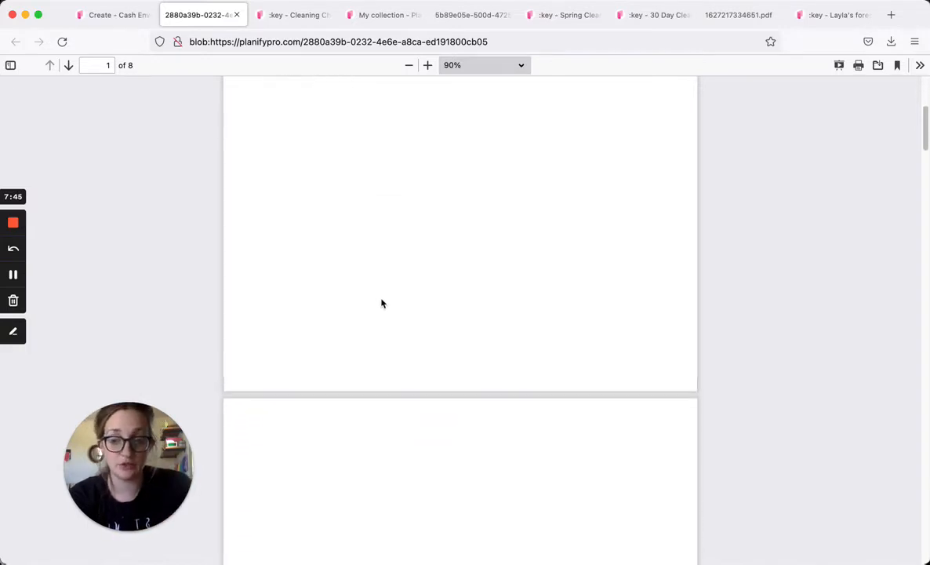
pyautogui.scroll(-4, 380, 299)
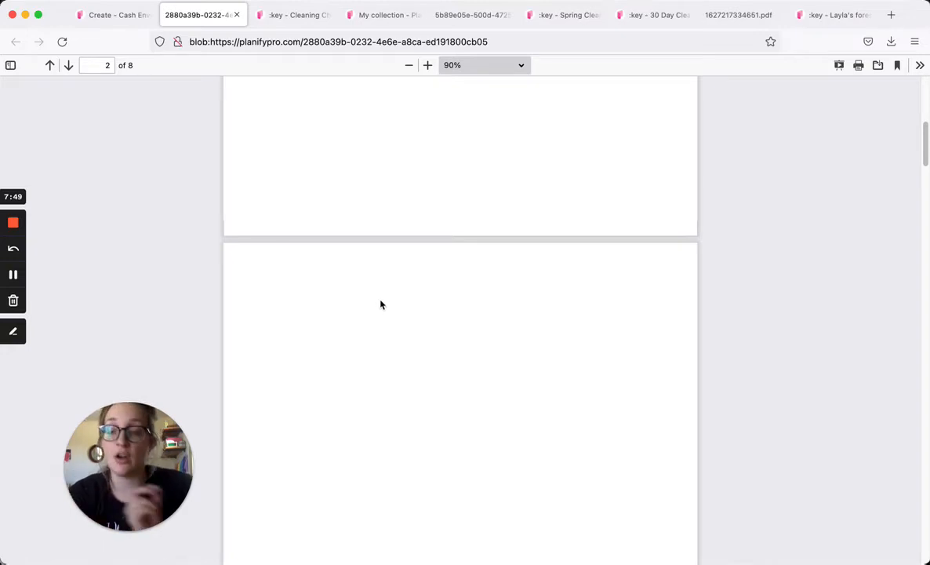
pyautogui.scroll(-10, 380, 305)
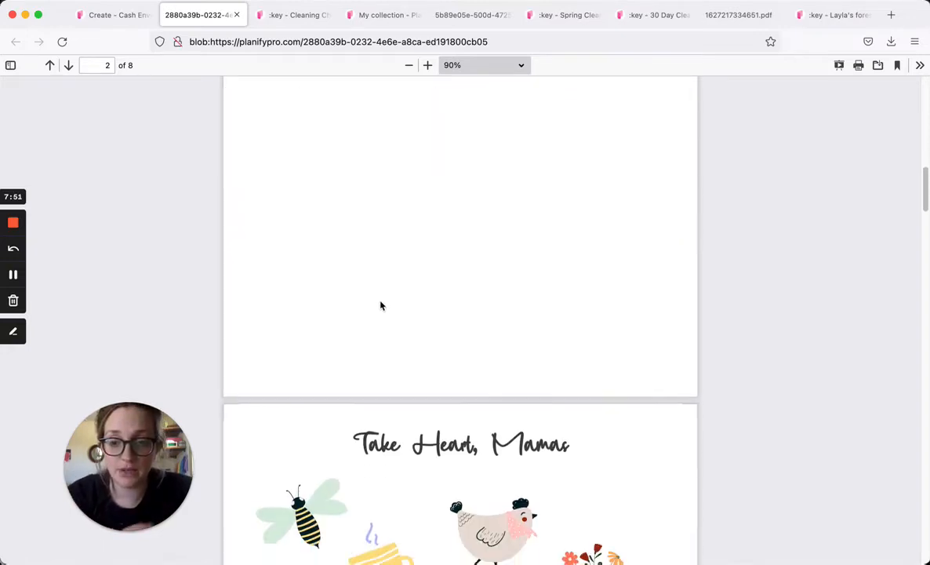
pyautogui.scroll(-10, 380, 305)
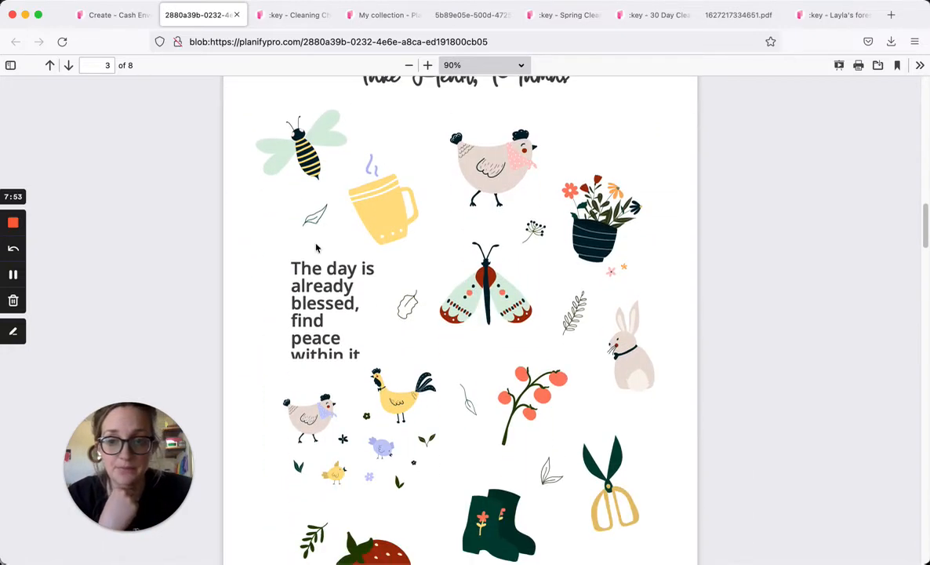
pyautogui.scroll(-5, 317, 248)
pyautogui.click(13, 275)
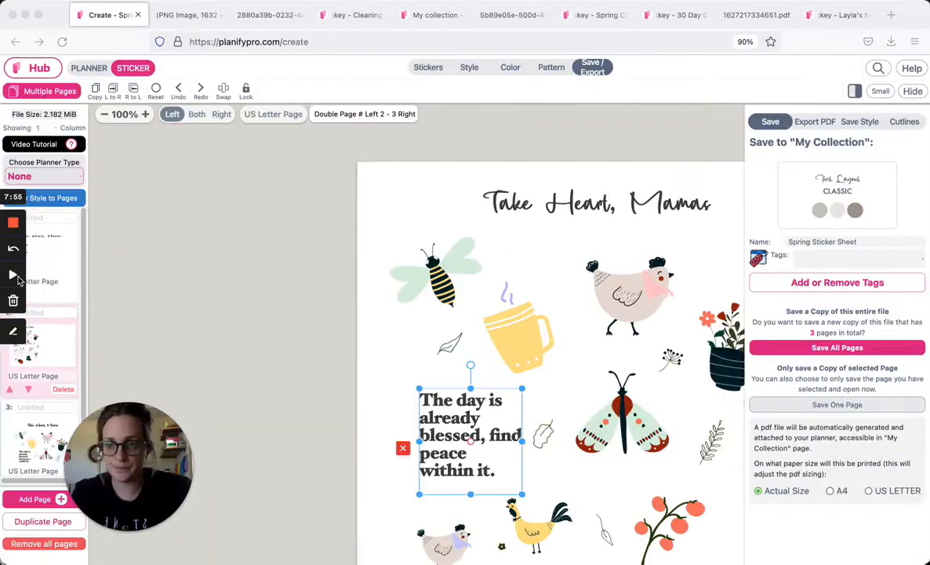
pyautogui.click(16, 276)
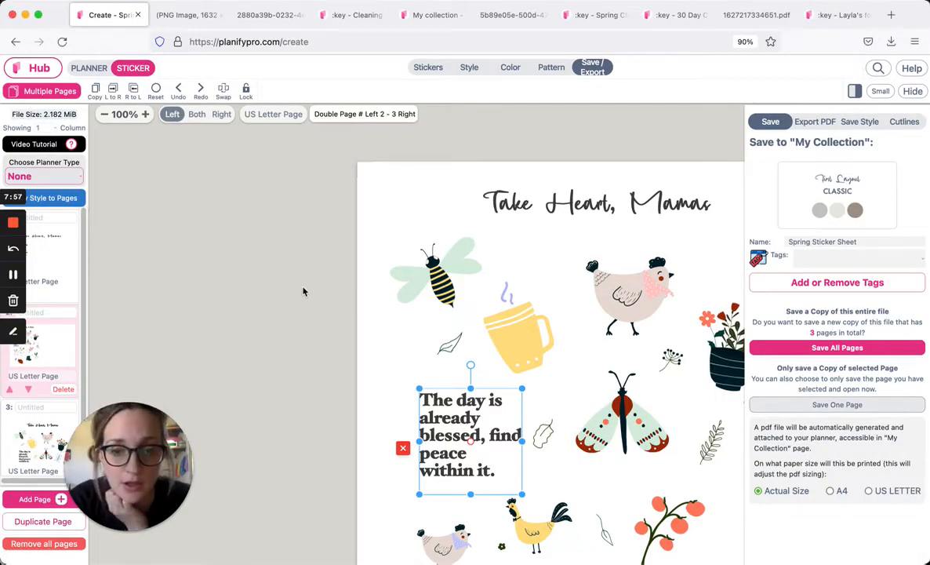
# Step: Go back to the exported PDF and examine how the quote text is rendered on page 5
pyautogui.click(240, 21)
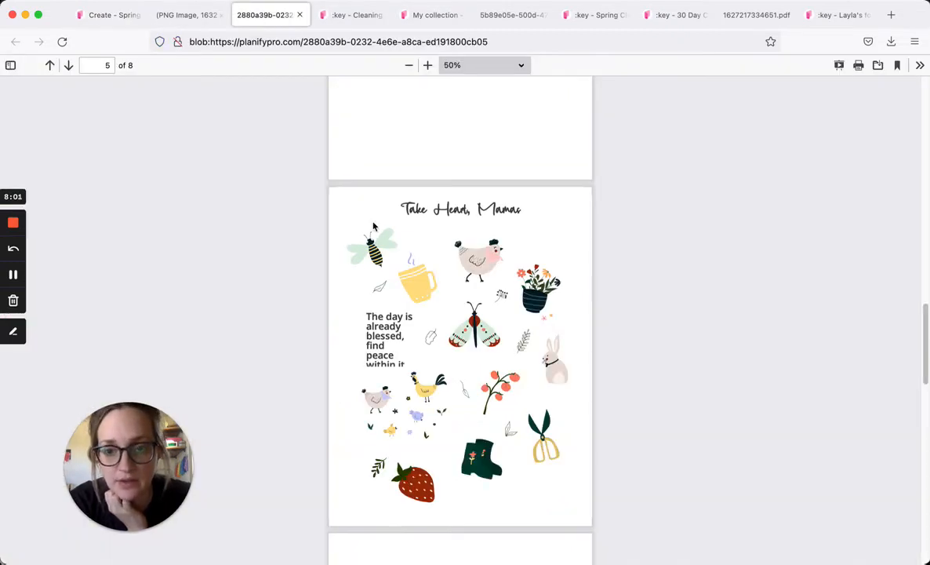
pyautogui.moveTo(339, 297); pyautogui.dragTo(424, 372)
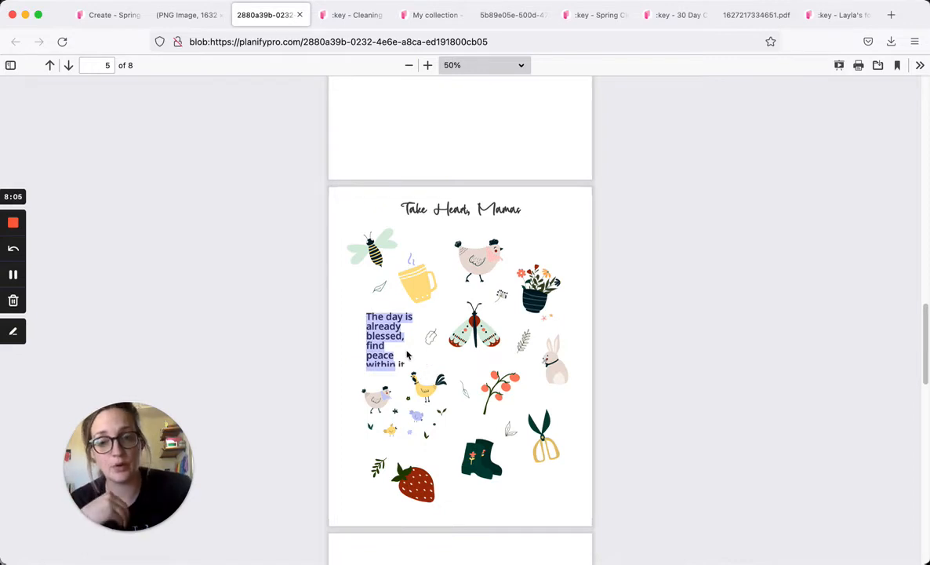
pyautogui.click(378, 330)
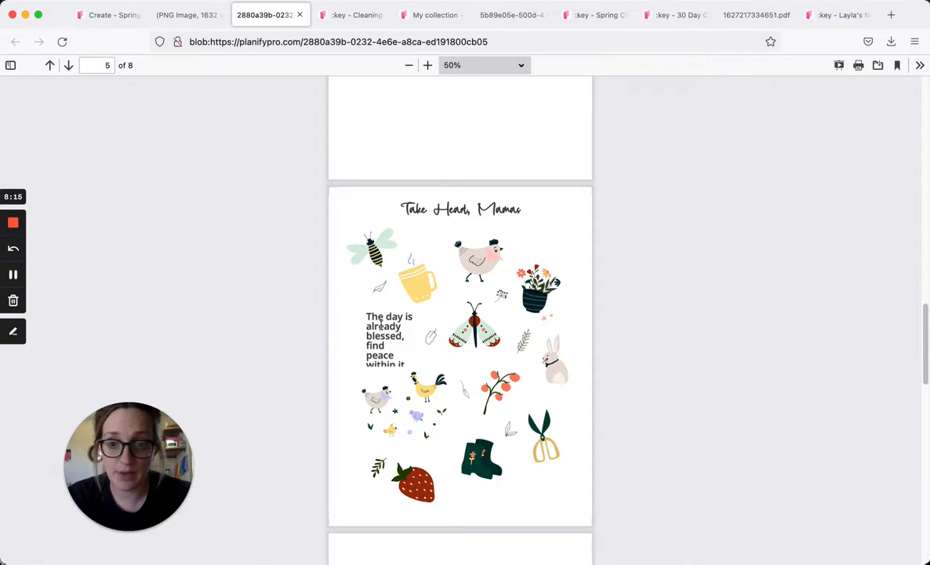
pyautogui.scroll(-1, 314, 318)
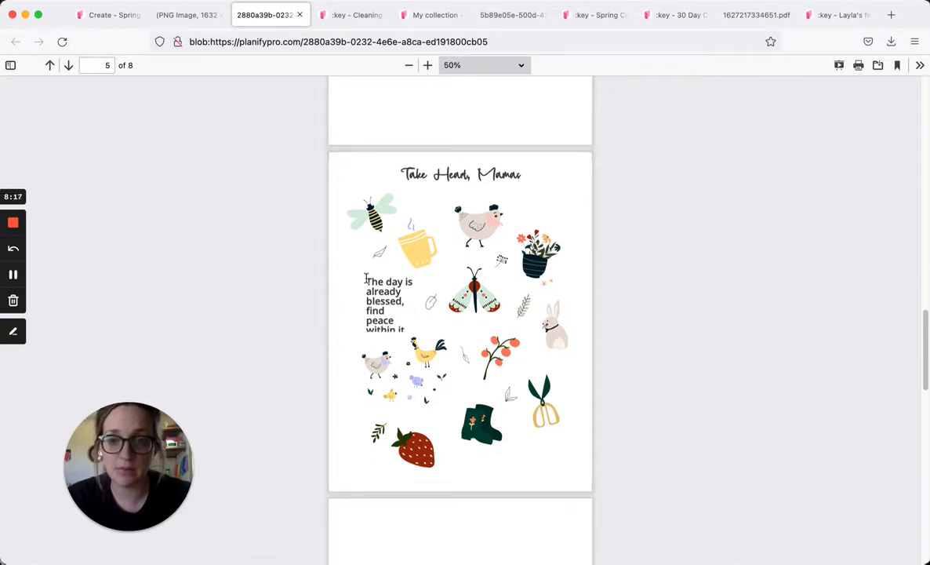
pyautogui.moveTo(366, 279); pyautogui.dragTo(375, 312)
pyautogui.click(388, 320)
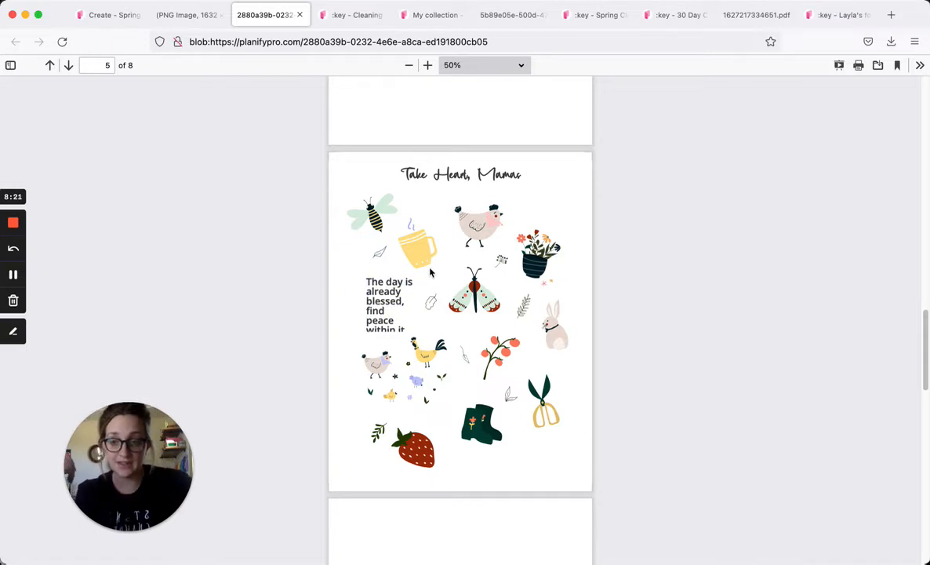
pyautogui.scroll(-1, 413, 296)
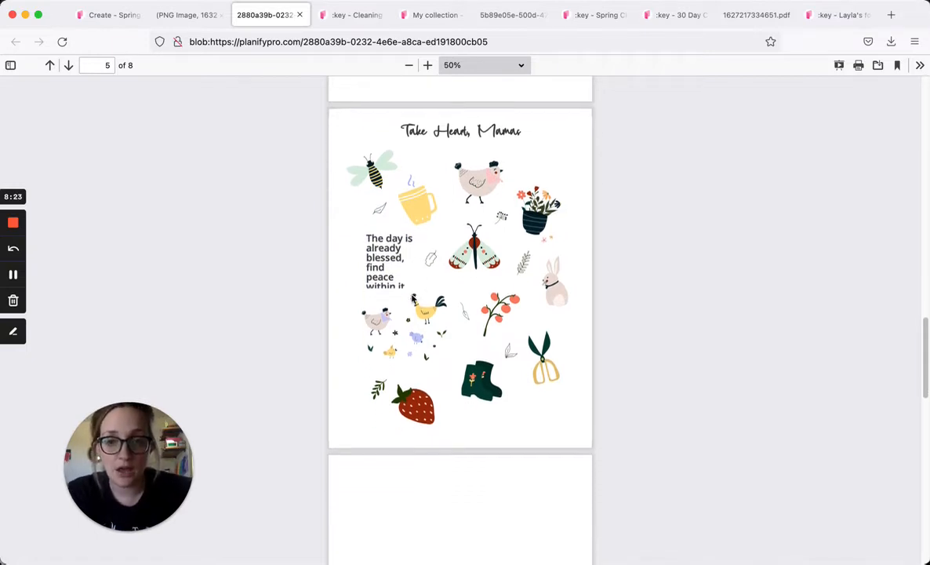
pyautogui.scroll(-1, 361, 252)
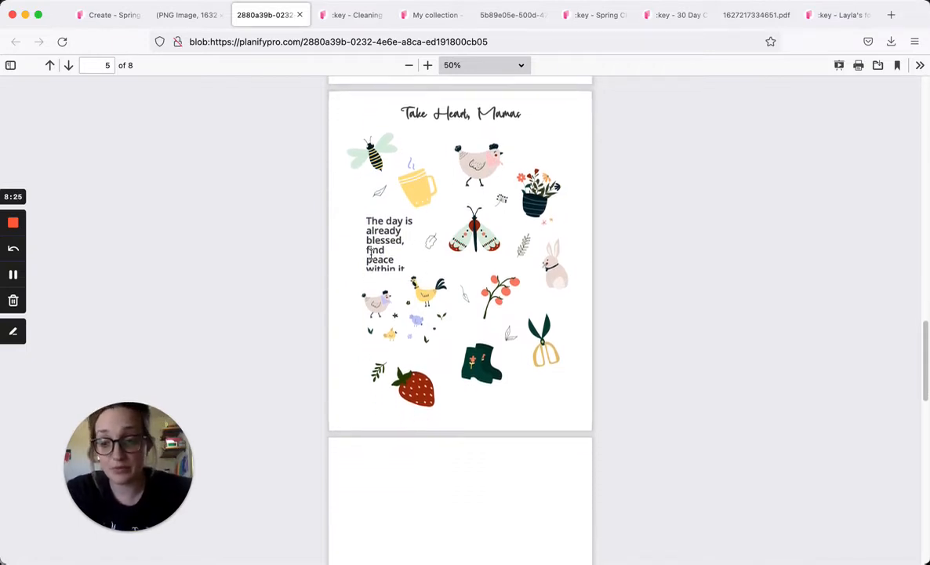
pyautogui.scroll(1, 374, 259)
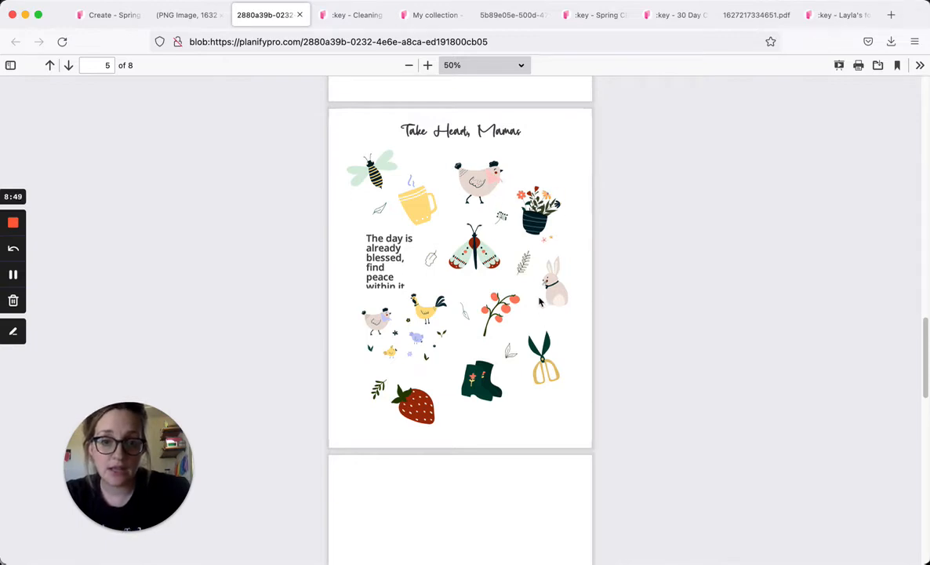
# Step: Return to the planner editor, deselect the quote and view the whole page at 70% zoom with the sticker library hidden
pyautogui.click(100, 16)
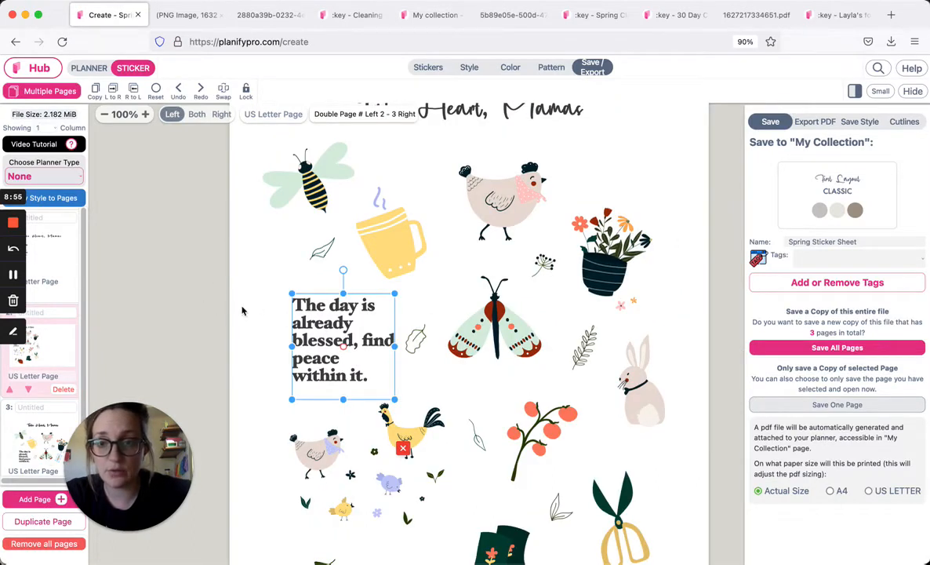
pyautogui.click(223, 284)
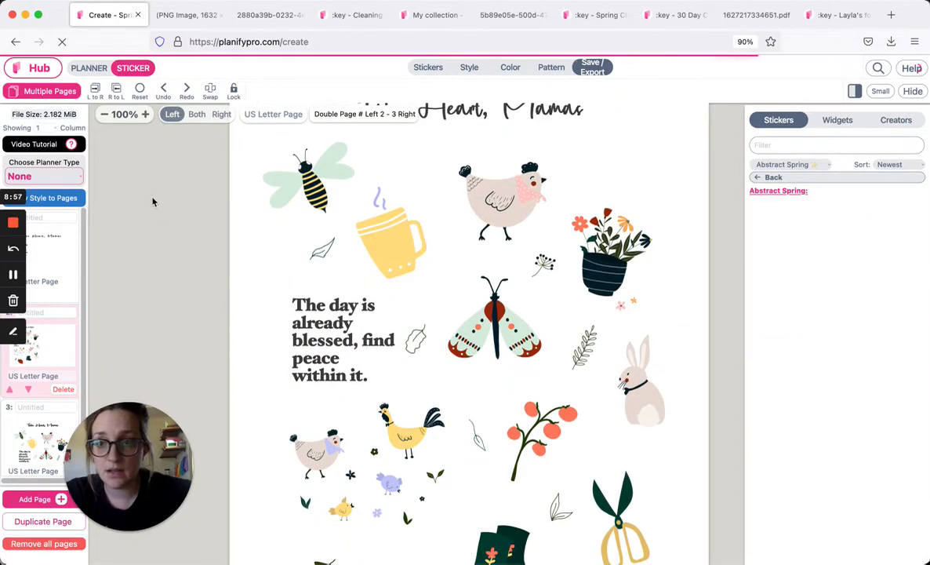
pyautogui.click(105, 115)
pyautogui.click(105, 116)
pyautogui.click(106, 116)
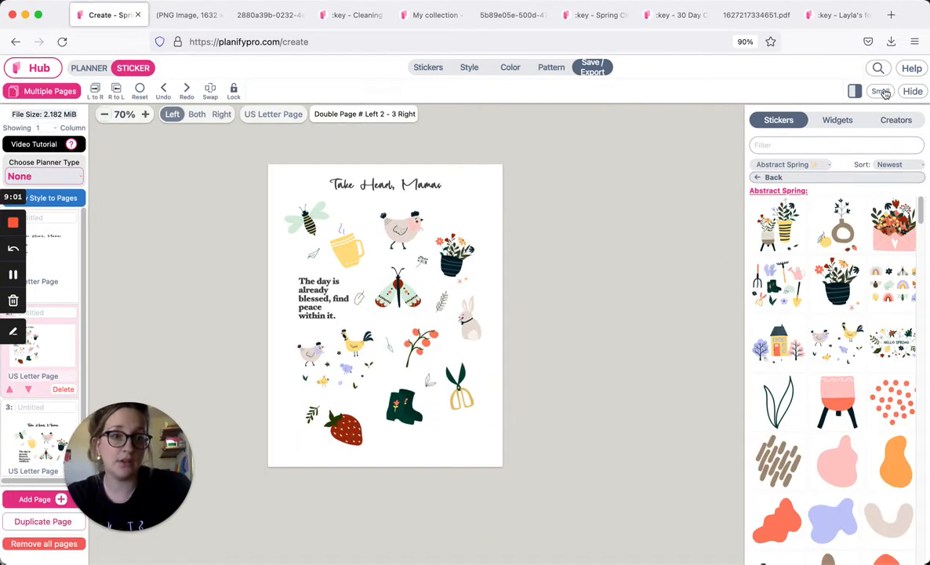
pyautogui.click(913, 91)
pyautogui.moveTo(273, 185); pyautogui.dragTo(330, 189)
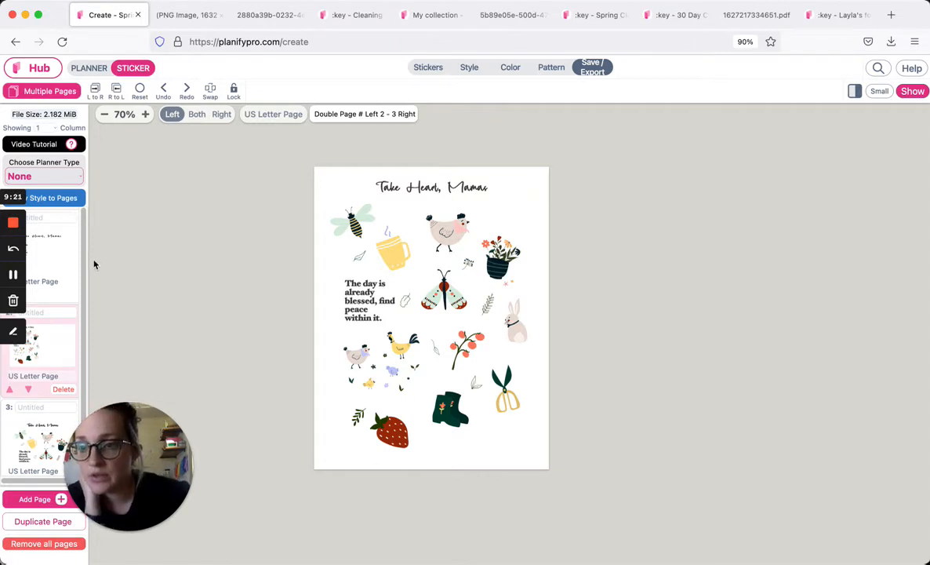
# Step: Change page 2 to the Half Letter Page size (8.5x5.5 in) in the planner sizes and check the spread before returning to the left page
pyautogui.scroll(-1, 84, 311)
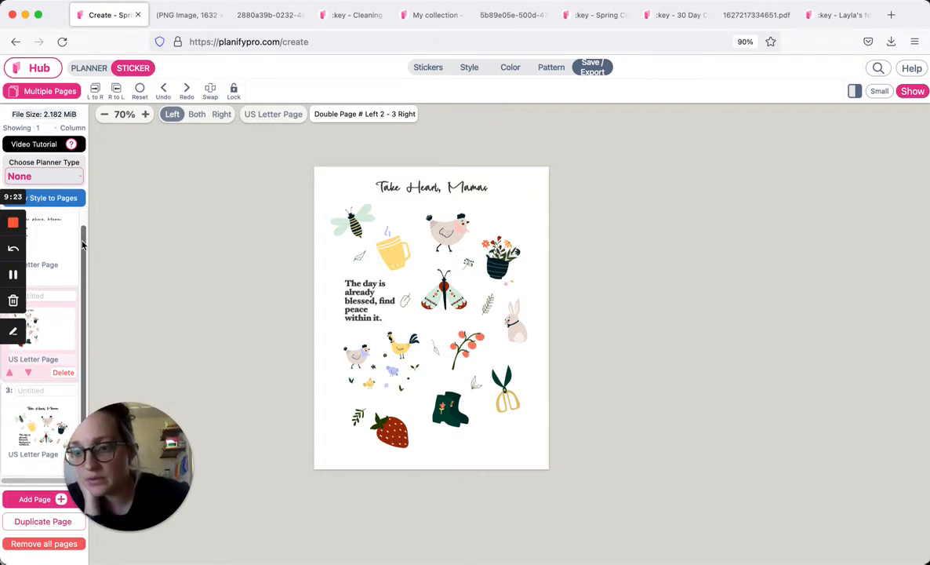
pyautogui.scroll(1, 76, 312)
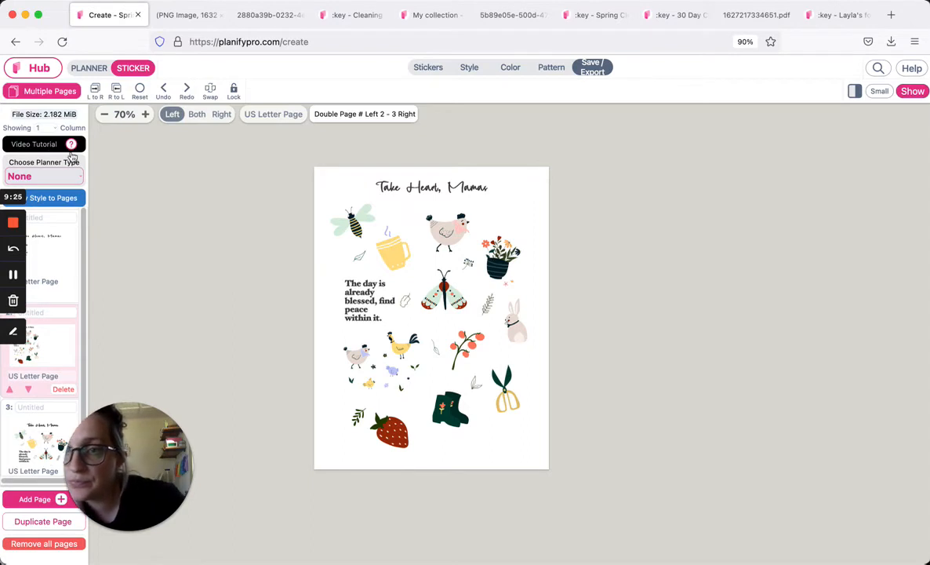
pyautogui.click(93, 69)
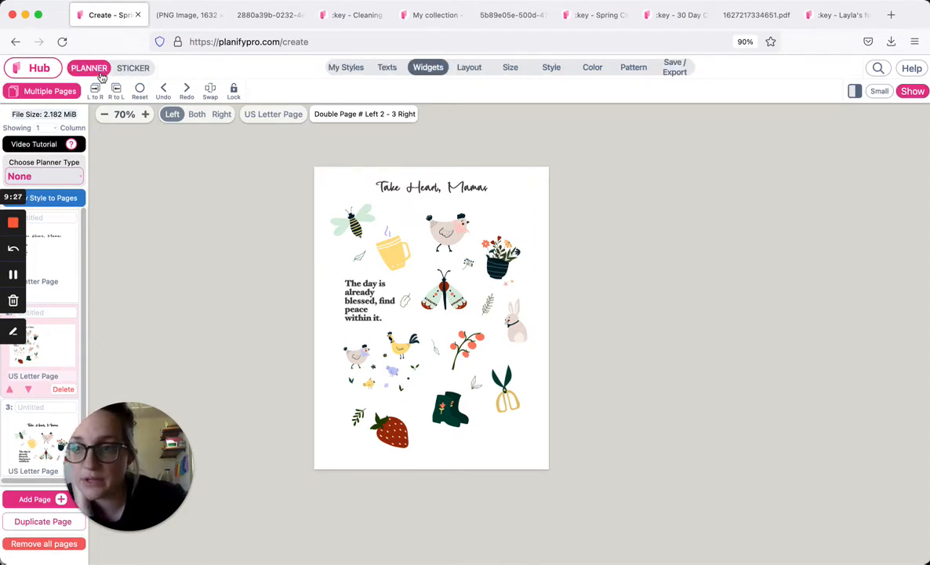
pyautogui.click(509, 69)
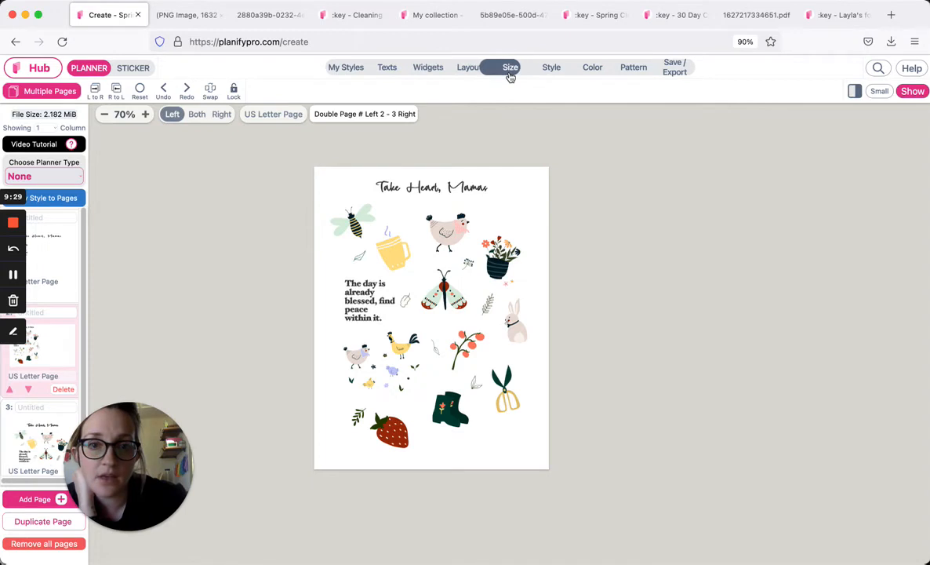
pyautogui.click(912, 91)
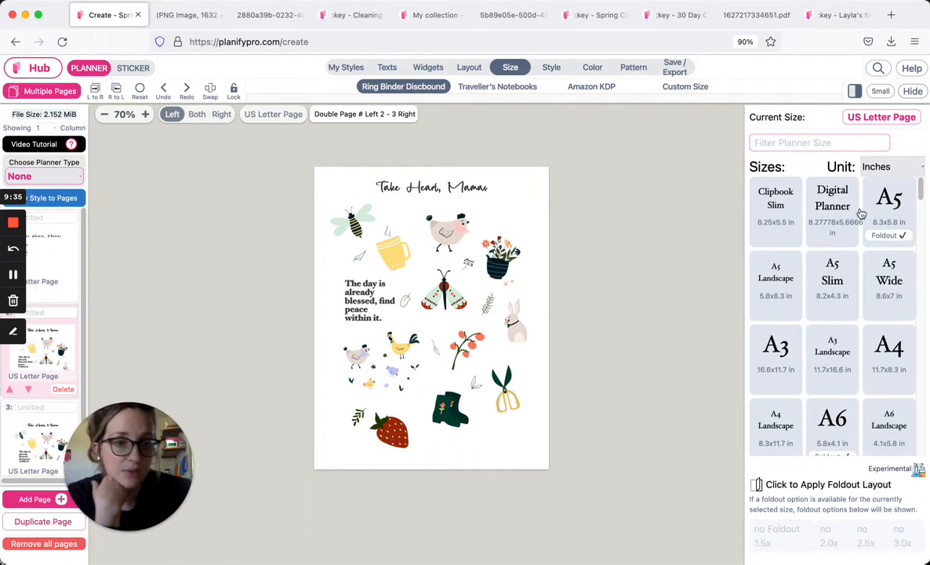
pyautogui.scroll(-5, 860, 213)
pyautogui.scroll(-10, 830, 272)
pyautogui.scroll(-5, 833, 273)
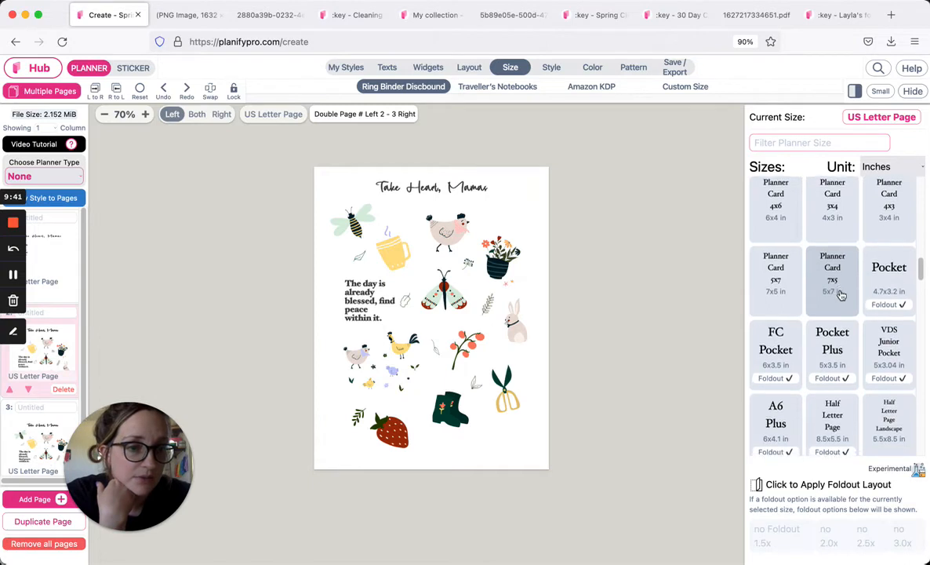
pyautogui.scroll(-2, 841, 295)
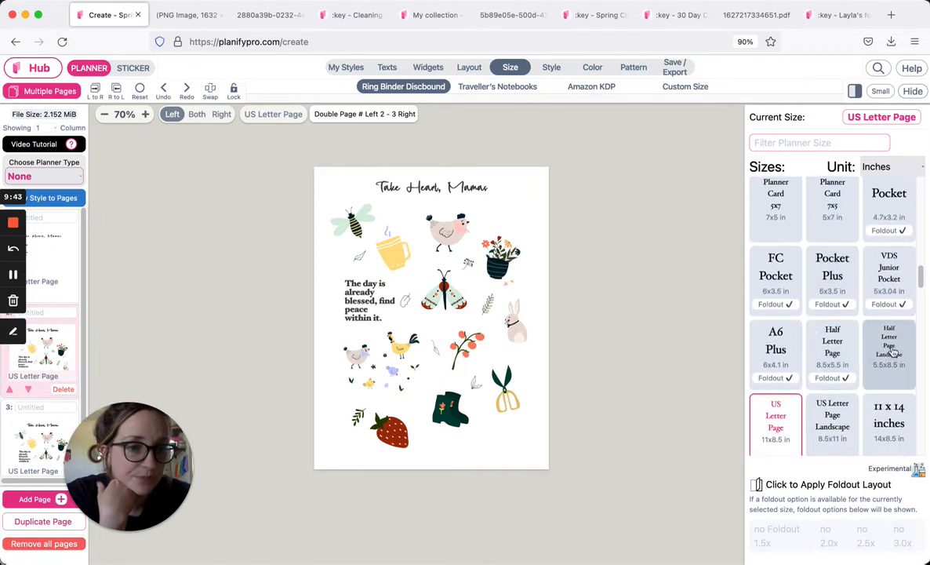
pyautogui.scroll(-2, 855, 335)
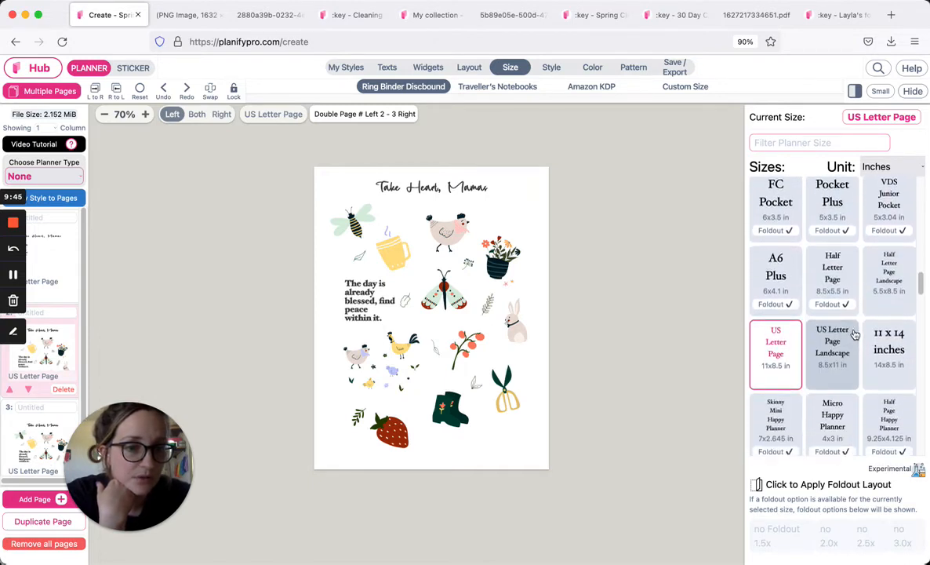
pyautogui.click(836, 281)
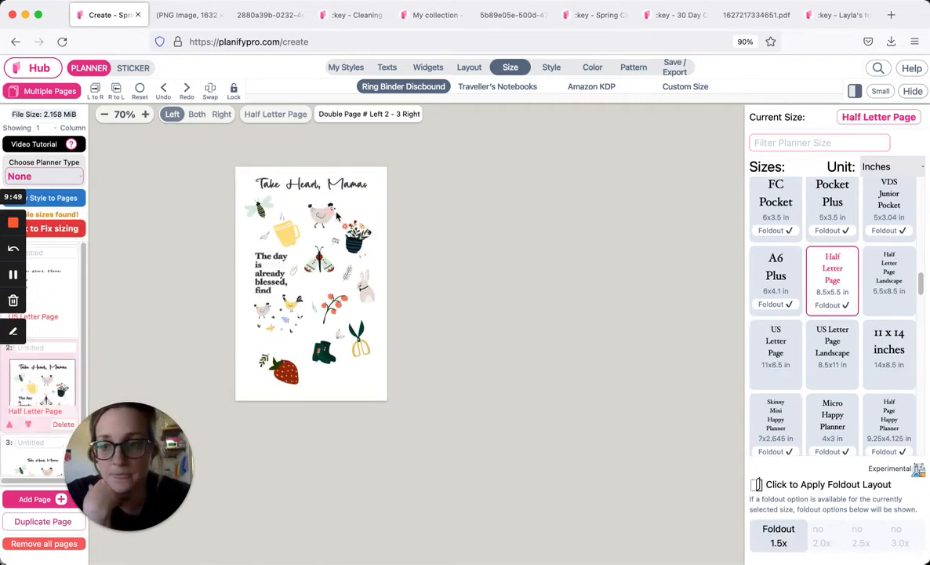
pyautogui.click(197, 114)
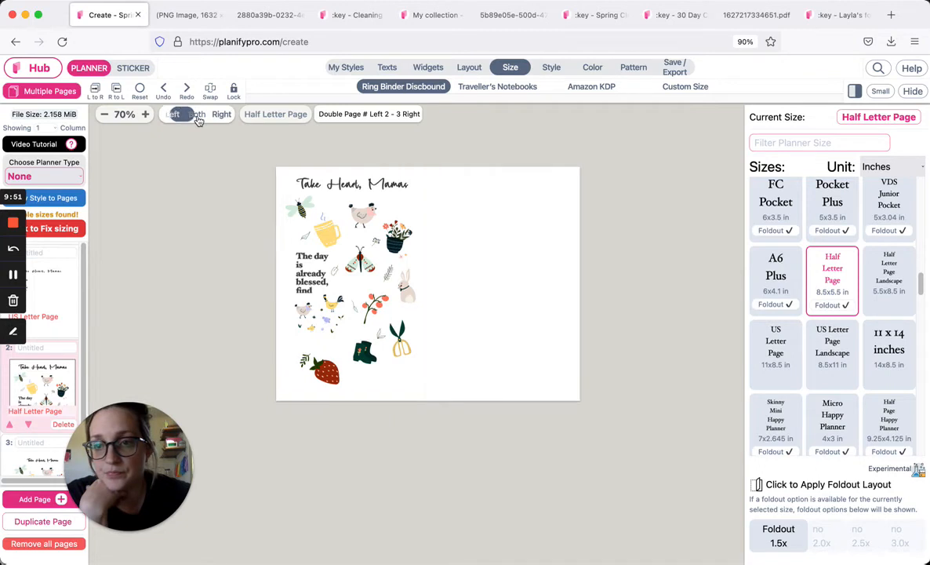
pyautogui.click(170, 115)
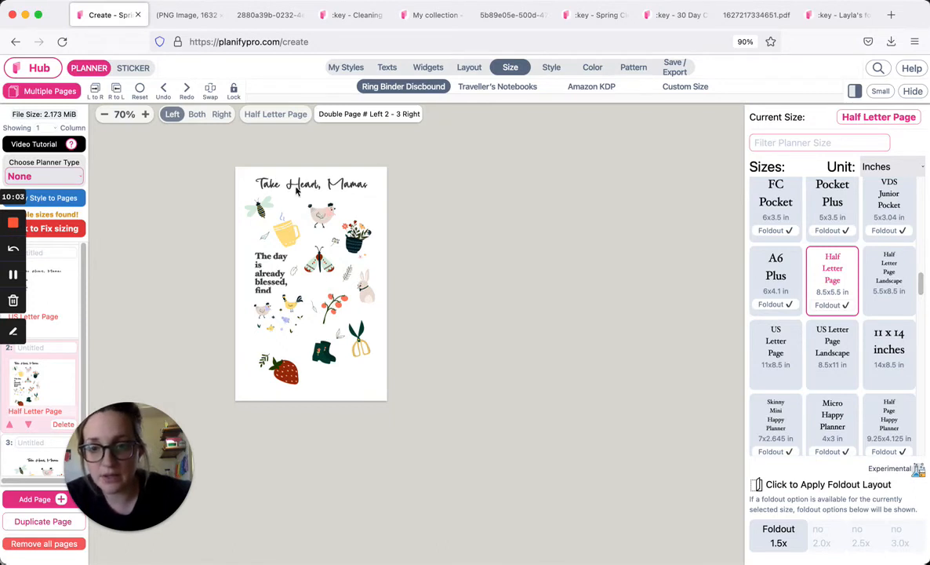
# Step: In sticker editing, enlarge the green boots and shift them up and left, and move the scissors slightly lower on the page
pyautogui.click(138, 69)
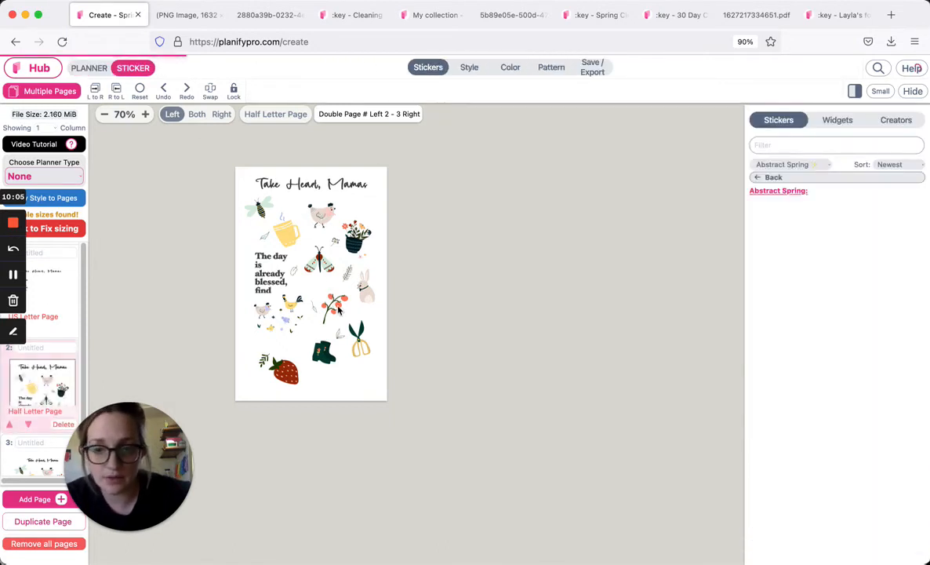
pyautogui.click(328, 362)
pyautogui.moveTo(328, 362); pyautogui.dragTo(244, 268)
pyautogui.click(367, 389)
pyautogui.click(365, 351)
pyautogui.moveTo(366, 352); pyautogui.dragTo(286, 310)
pyautogui.moveTo(376, 333); pyautogui.dragTo(367, 343)
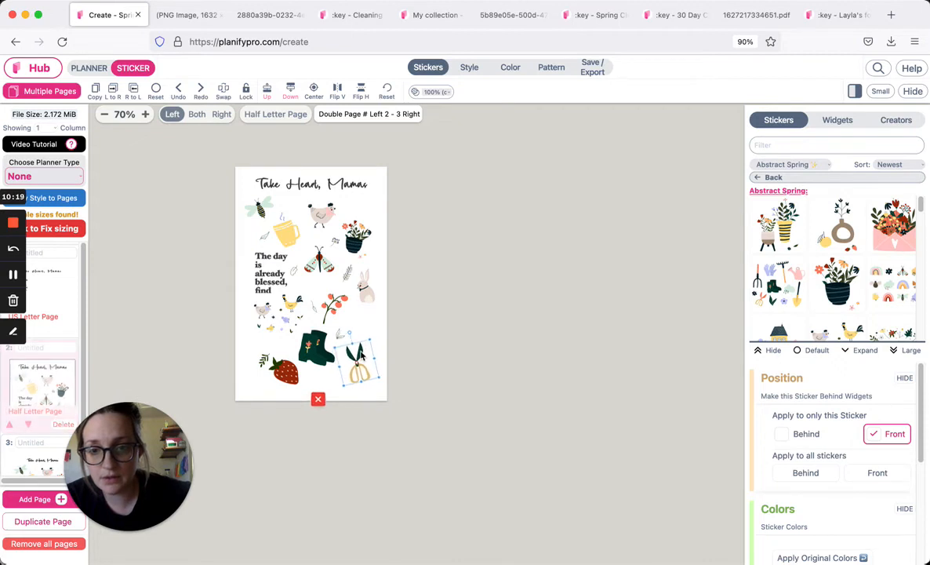
pyautogui.click(323, 358)
pyautogui.moveTo(332, 371); pyautogui.dragTo(325, 363)
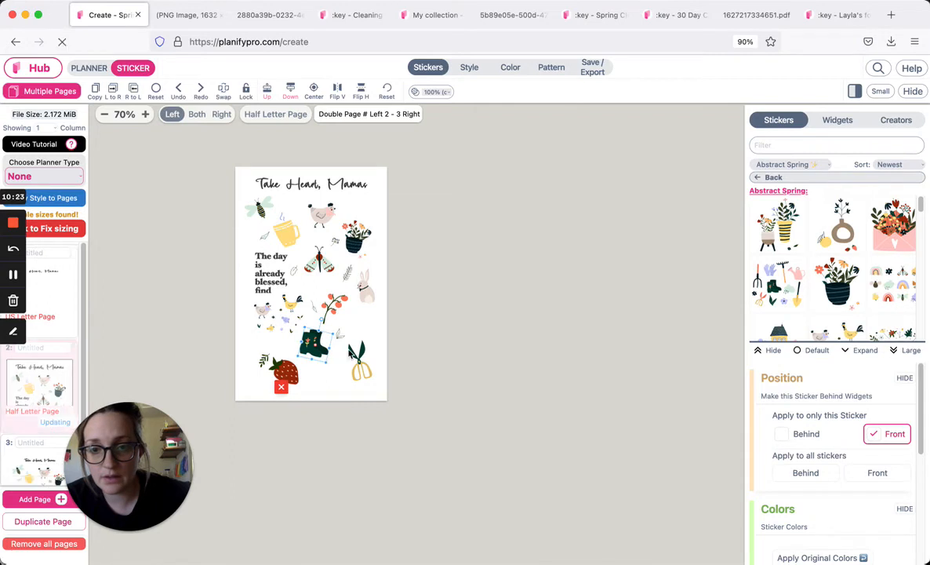
# Step: Move the rabbit sticker slightly lower, beside the tomato branch
pyautogui.click(365, 302)
pyautogui.click(366, 300)
pyautogui.moveTo(368, 297); pyautogui.dragTo(264, 270)
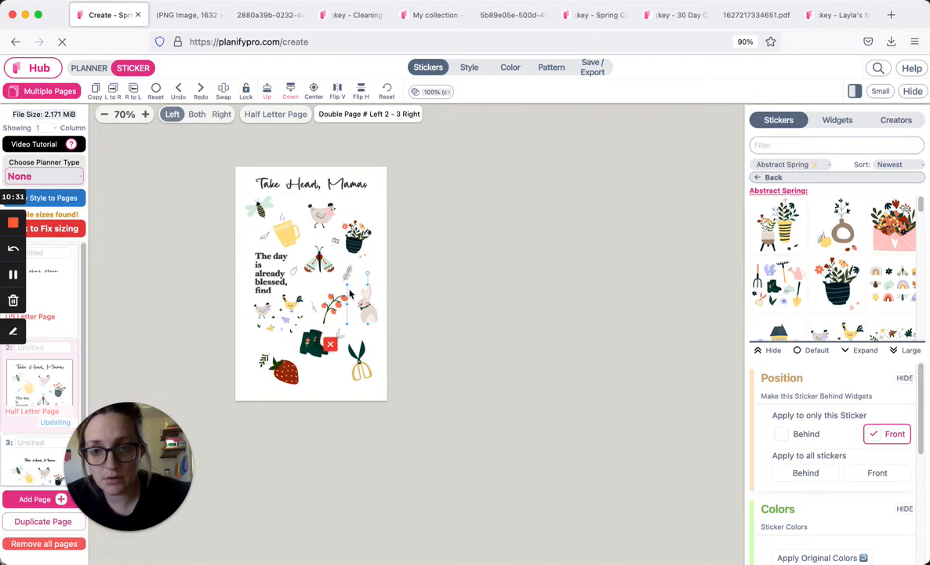
pyautogui.moveTo(363, 312); pyautogui.dragTo(362, 306)
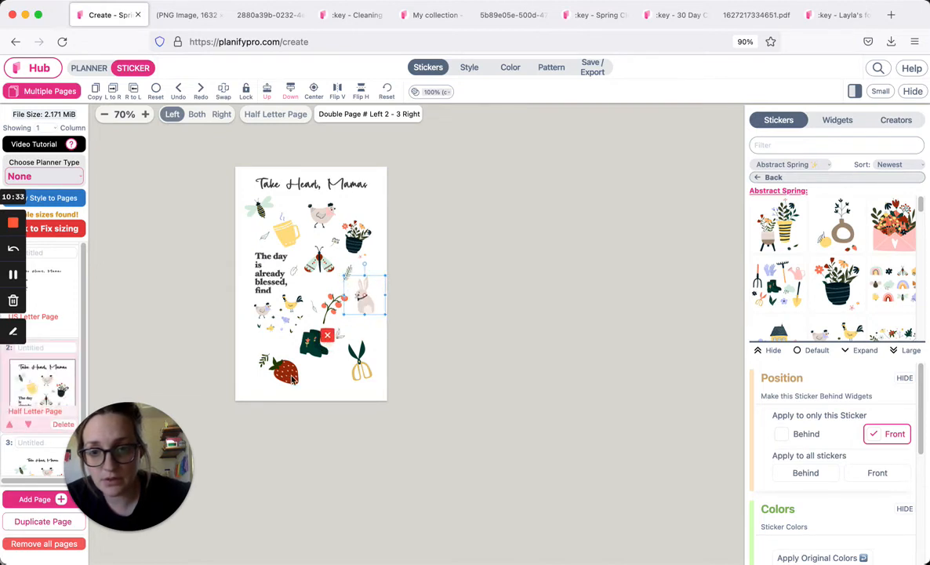
# Step: Make the leaf sprig sticker smaller and place it just above the strawberry, adjusting the strawberry's position slightly
pyautogui.click(266, 361)
pyautogui.moveTo(266, 361); pyautogui.dragTo(245, 269)
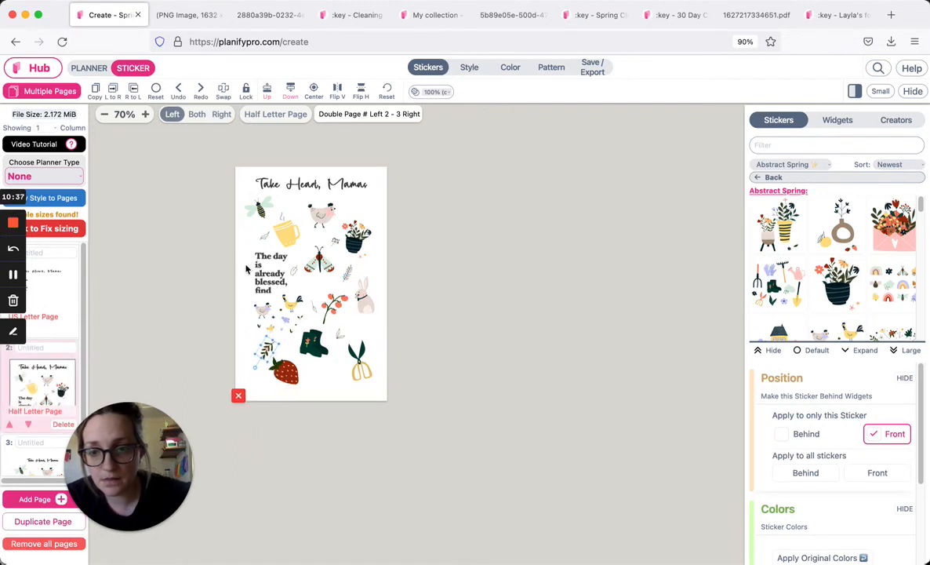
pyautogui.moveTo(267, 363); pyautogui.dragTo(292, 373)
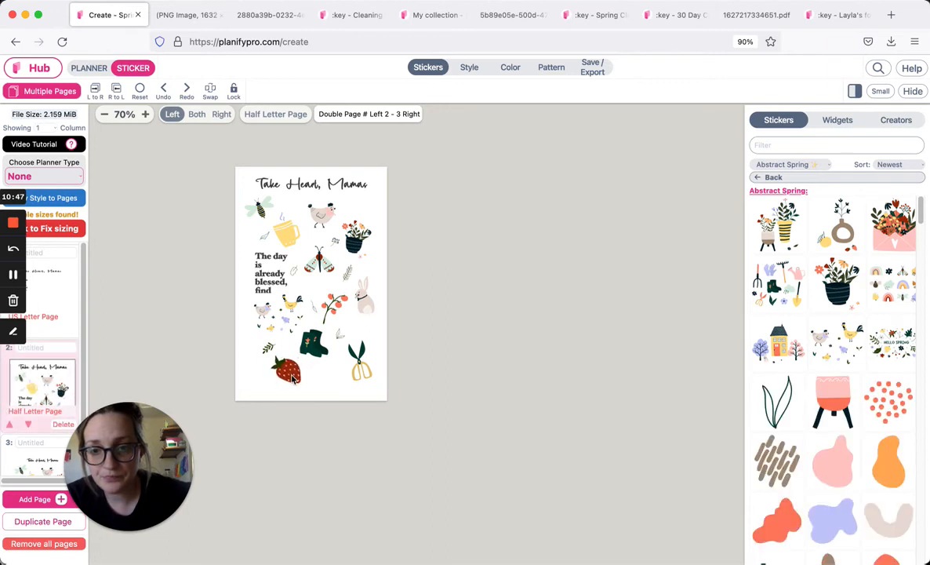
pyautogui.click(279, 357)
pyautogui.click(324, 355)
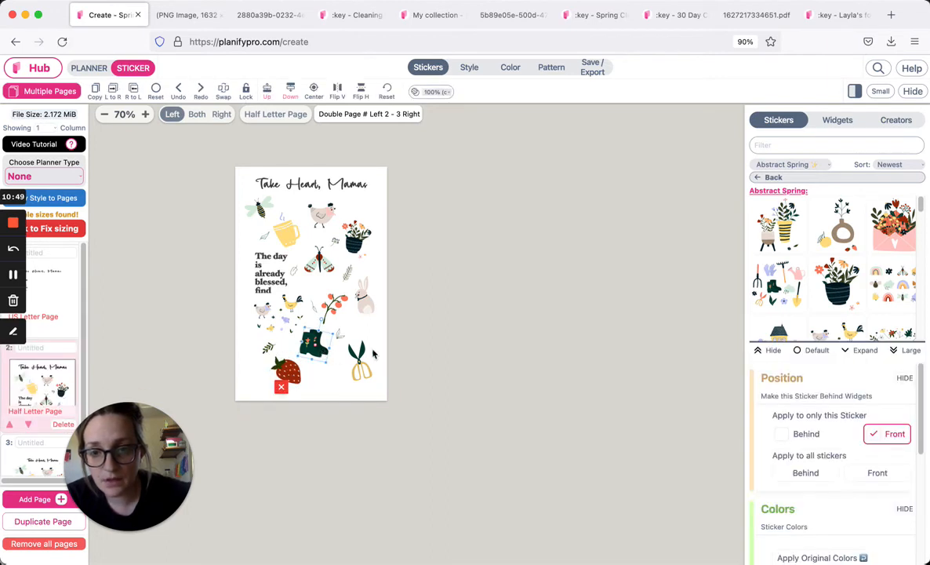
# Step: Reduce the font size of the "The day is already blessed" quote to 21 so all of its text fits
pyautogui.click(289, 278)
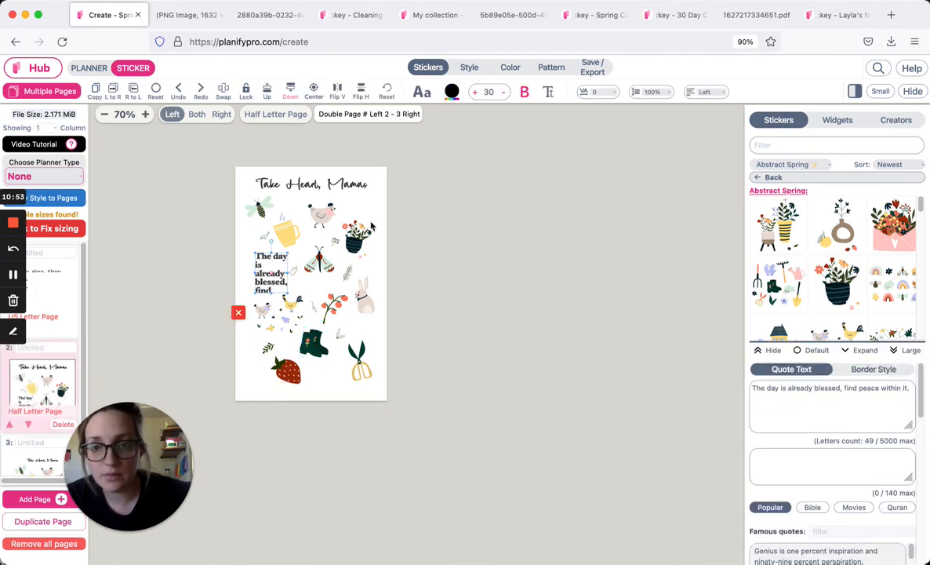
pyautogui.click(506, 93)
pyautogui.click(506, 94)
pyautogui.click(506, 93)
pyautogui.click(506, 93)
pyautogui.click(506, 93)
pyautogui.click(506, 93)
pyautogui.click(506, 93)
pyautogui.click(506, 93)
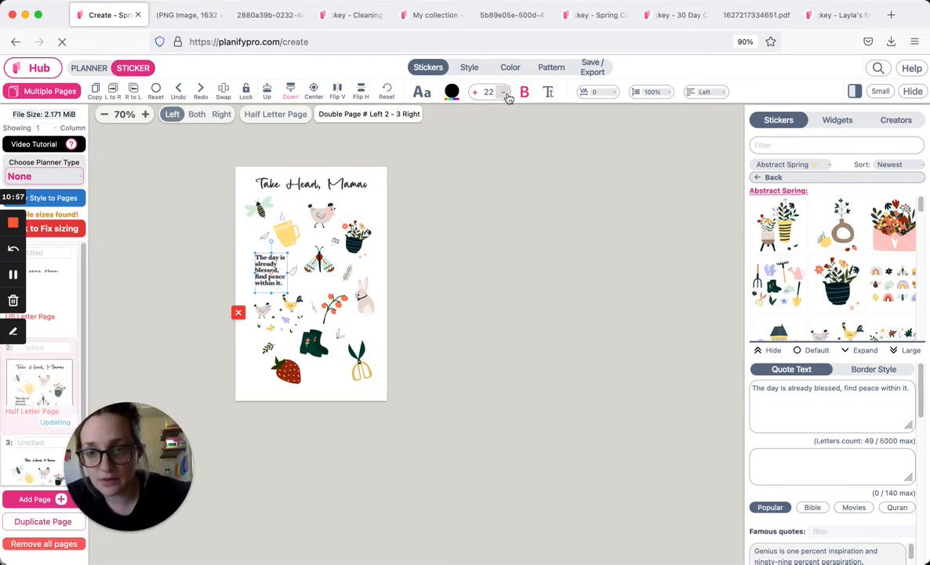
pyautogui.click(506, 93)
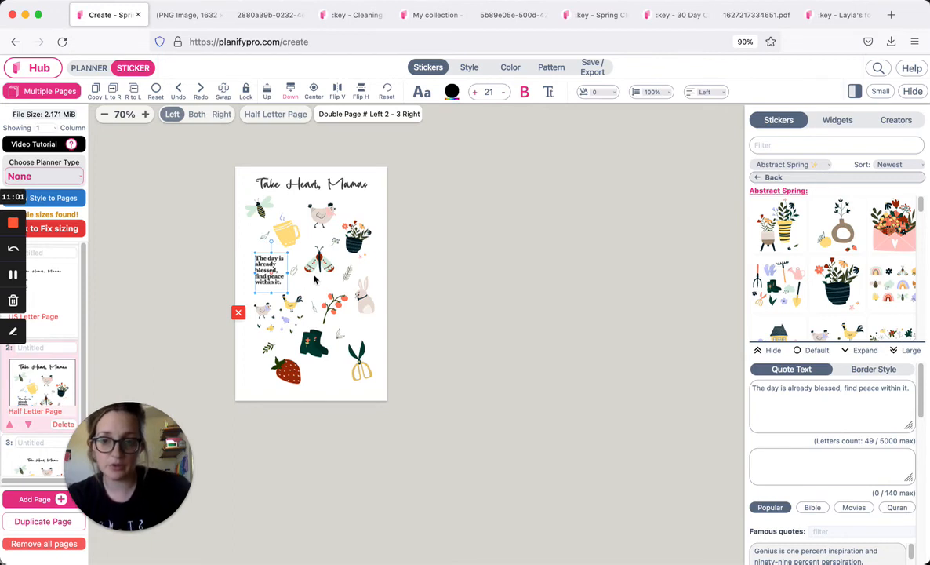
# Step: Adjust the quote's text box and place it midway between the mug and the chickens, leaving nothing selected
pyautogui.moveTo(269, 272); pyautogui.dragTo(248, 237)
pyautogui.moveTo(297, 278); pyautogui.dragTo(268, 283)
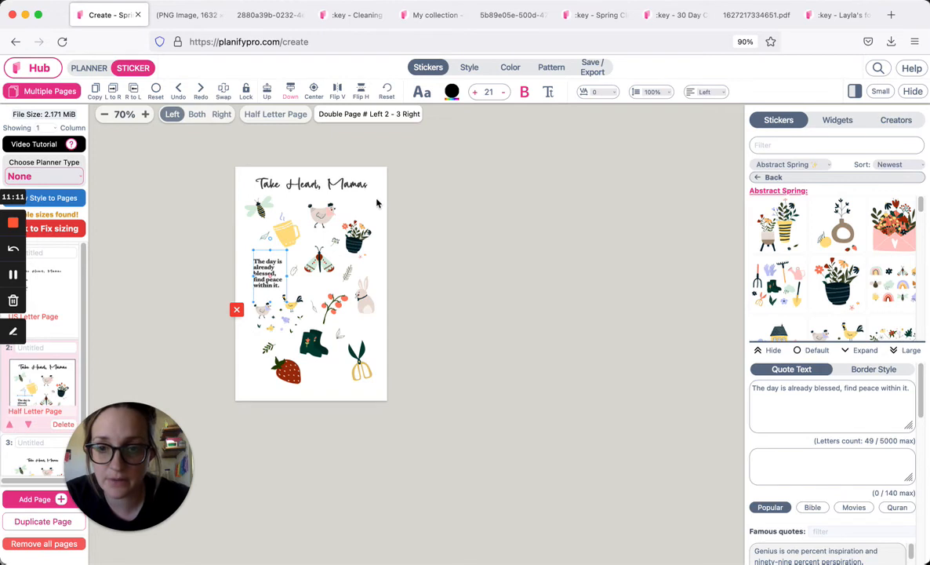
pyautogui.click(429, 193)
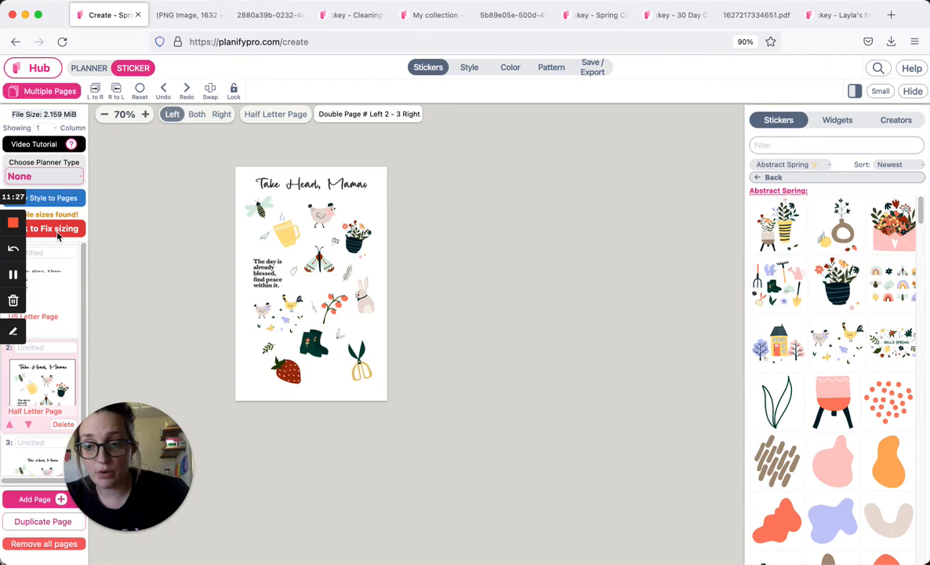
# Step: Display both halves of the spread and copy the left page's content onto the right page
pyautogui.scroll(-2, 45, 326)
pyautogui.scroll(2, 46, 326)
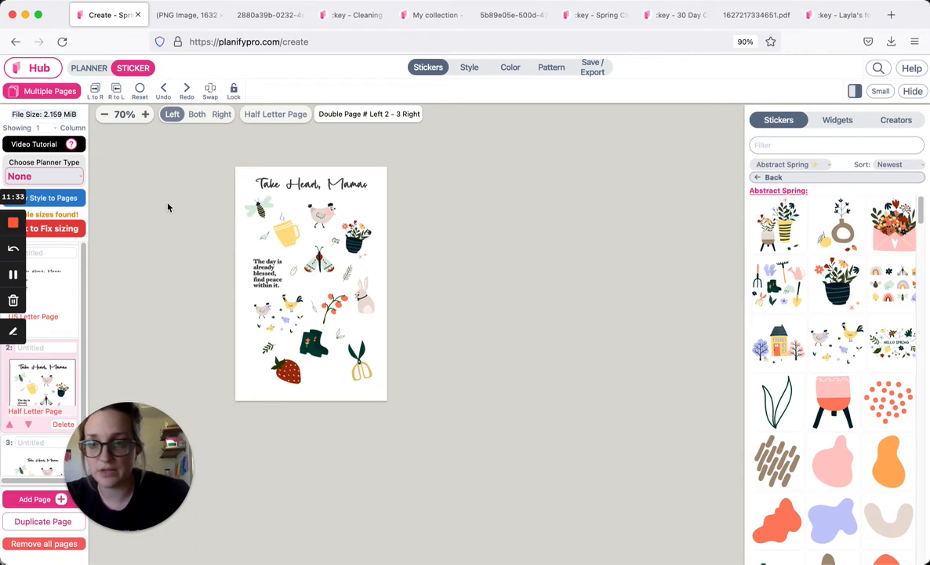
pyautogui.click(197, 115)
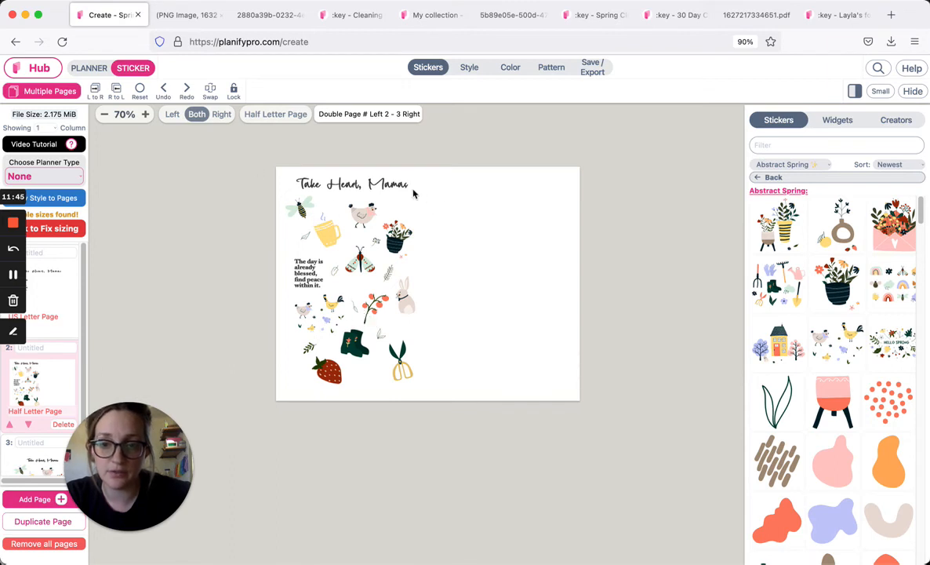
pyautogui.click(94, 93)
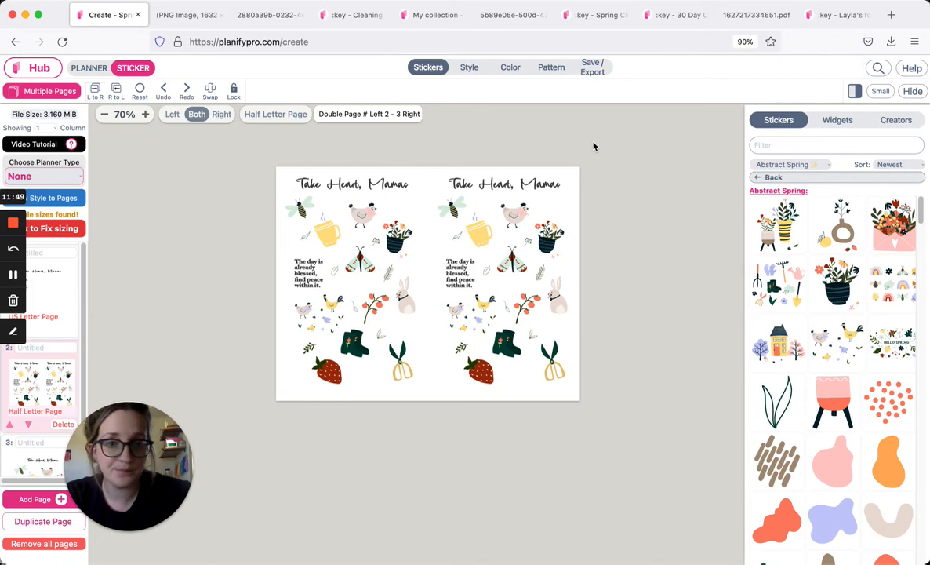
# Step: Batch-generate a paper PDF of all pages on US LETTER paper without rearranging them, and open the download
pyautogui.click(588, 74)
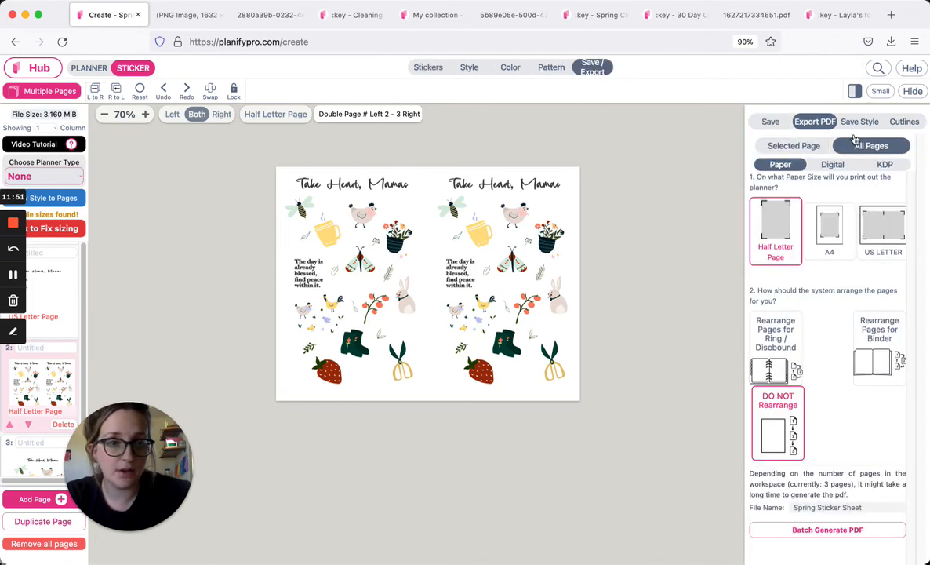
pyautogui.click(891, 236)
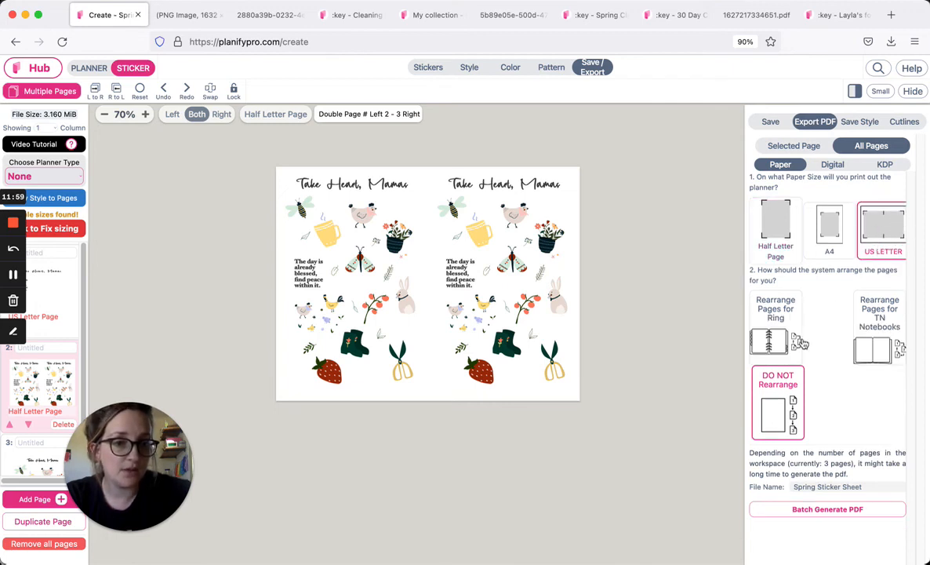
pyautogui.click(827, 512)
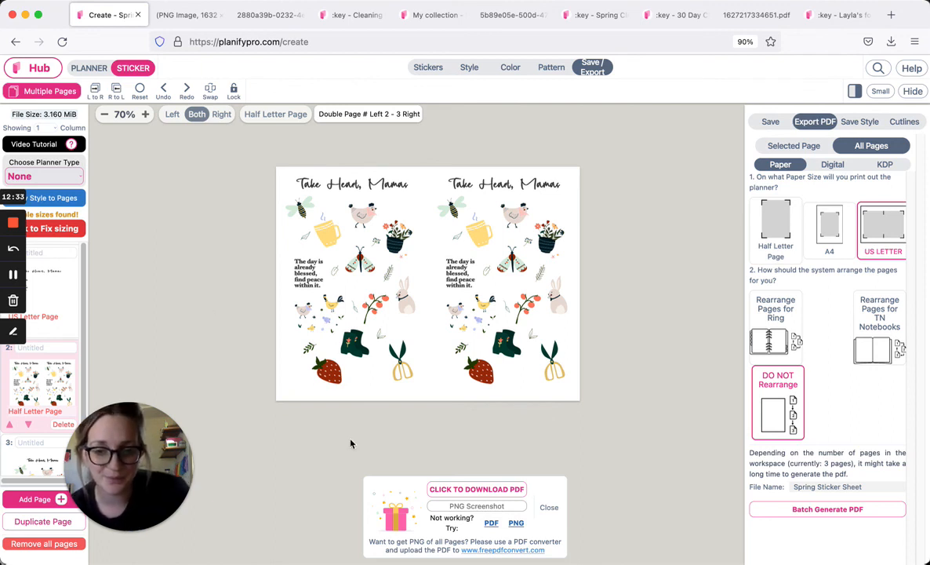
pyautogui.click(440, 490)
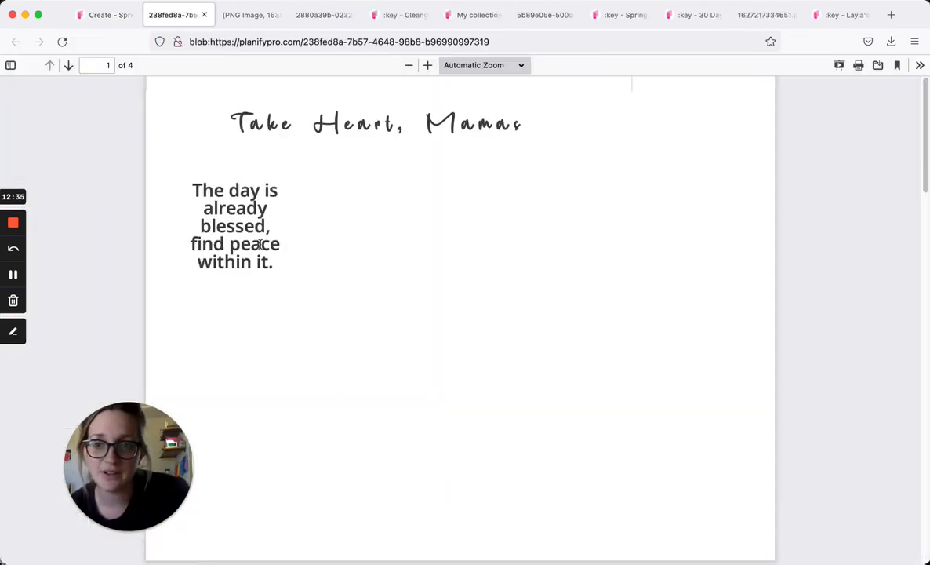
# Step: Examine the two side-by-side half-letter sticker sheets on page 2 of the new PDF at 70% zoom
pyautogui.scroll(-10, 320, 181)
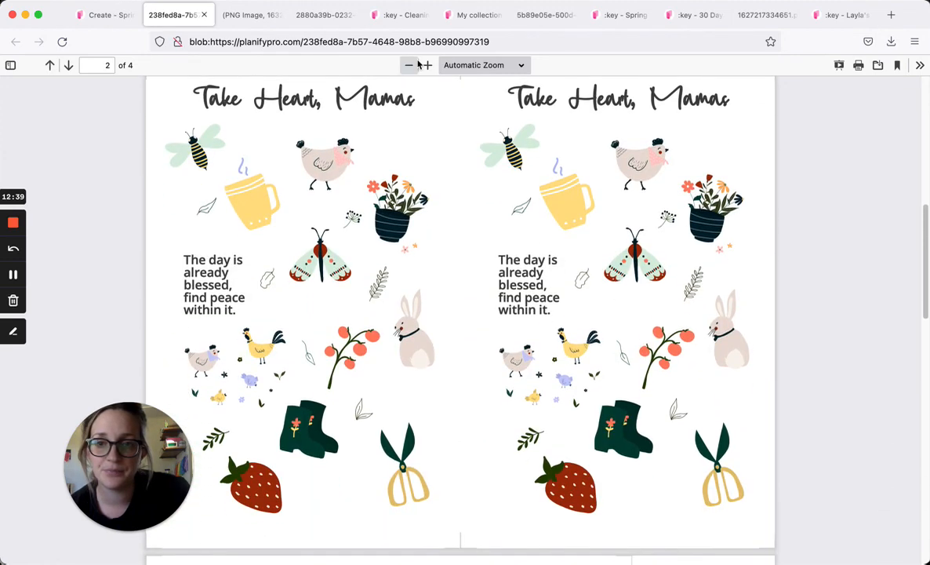
pyautogui.click(410, 67)
pyautogui.click(411, 67)
pyautogui.scroll(3, 426, 135)
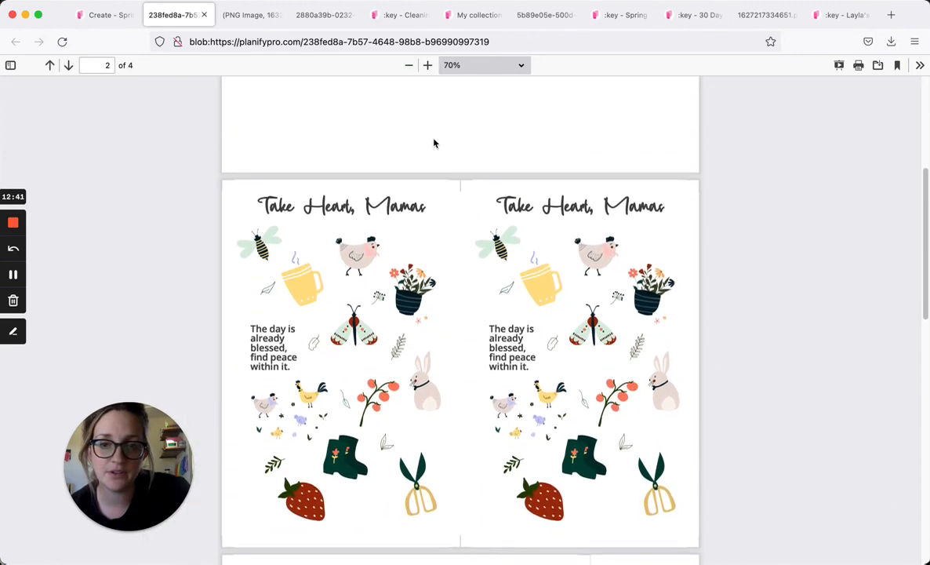